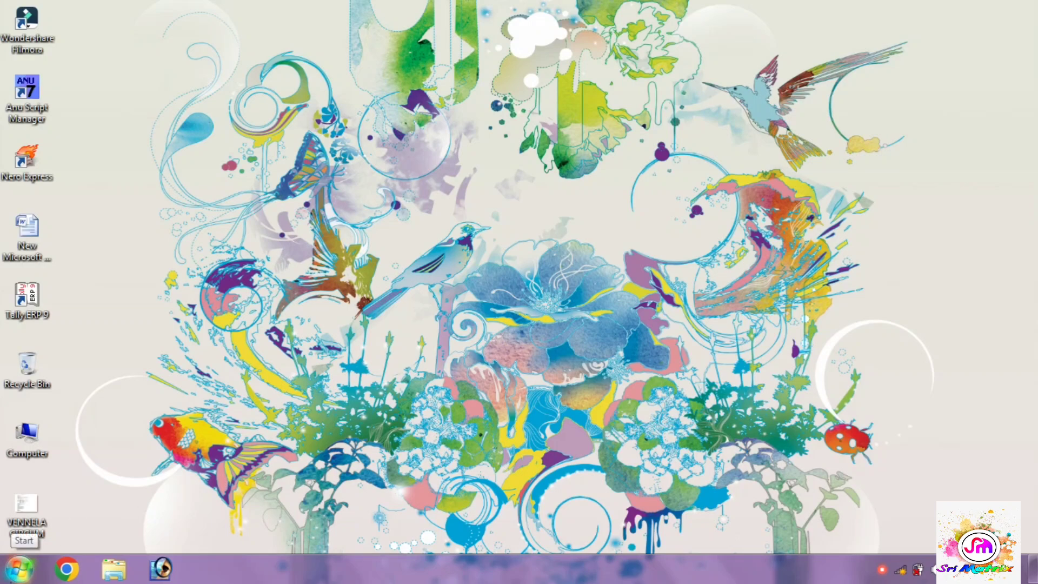
Step: Launch Anu Script Manager with administrator rights
left_click(19, 568)
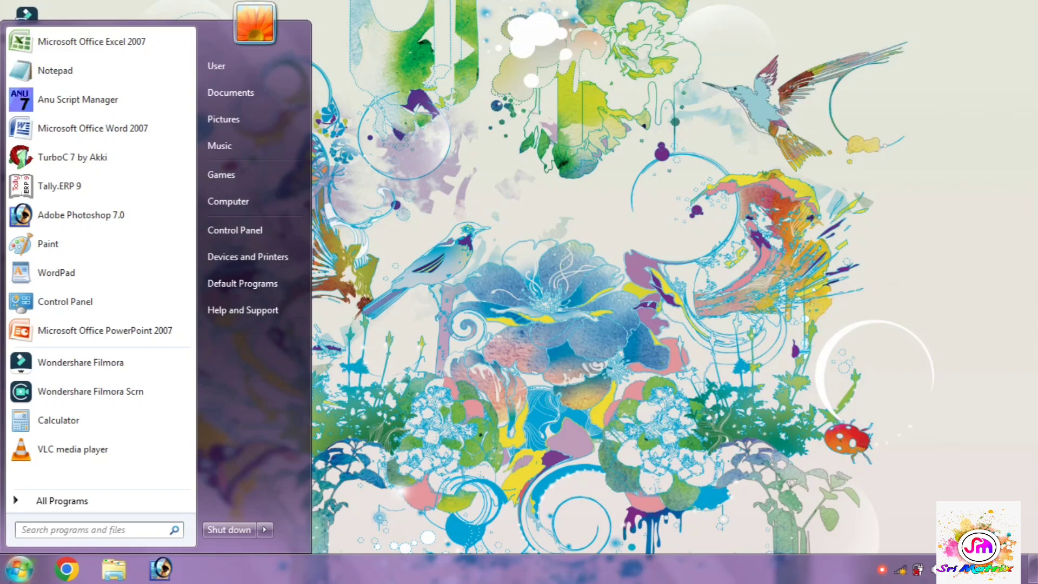
left_click(64, 507)
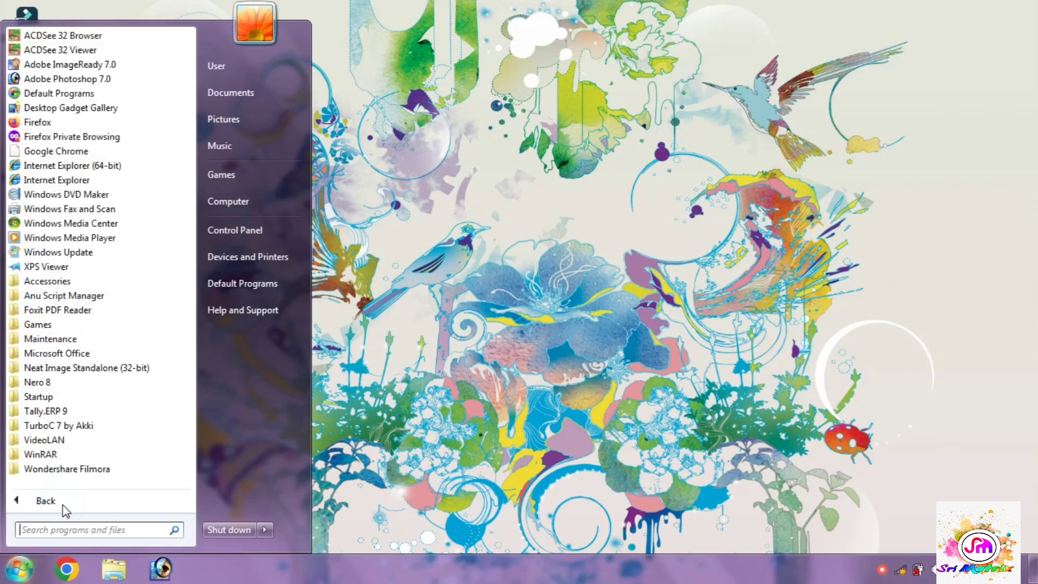
left_click(65, 297)
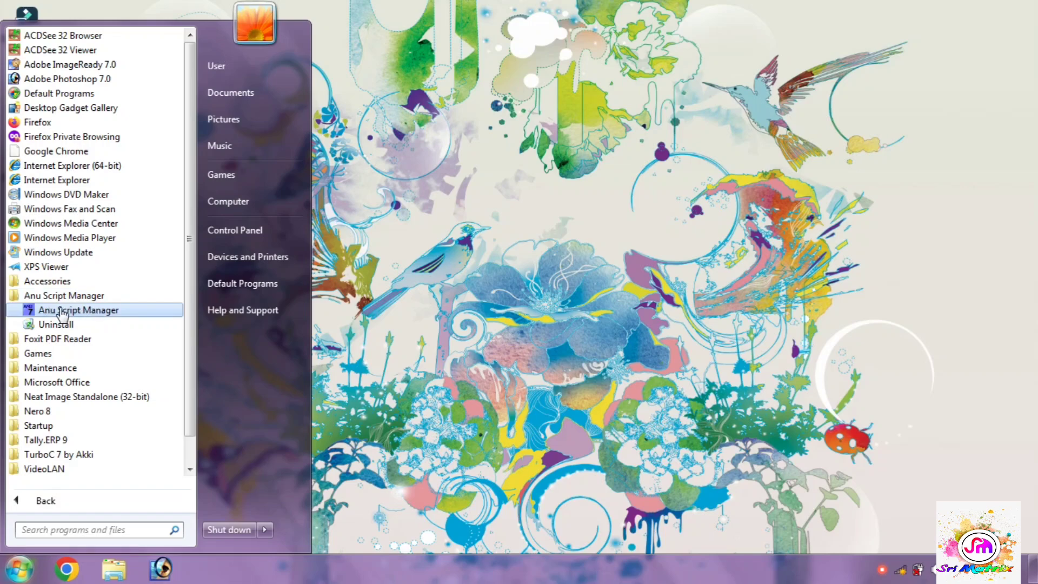
left_click(71, 313)
right_click(80, 313)
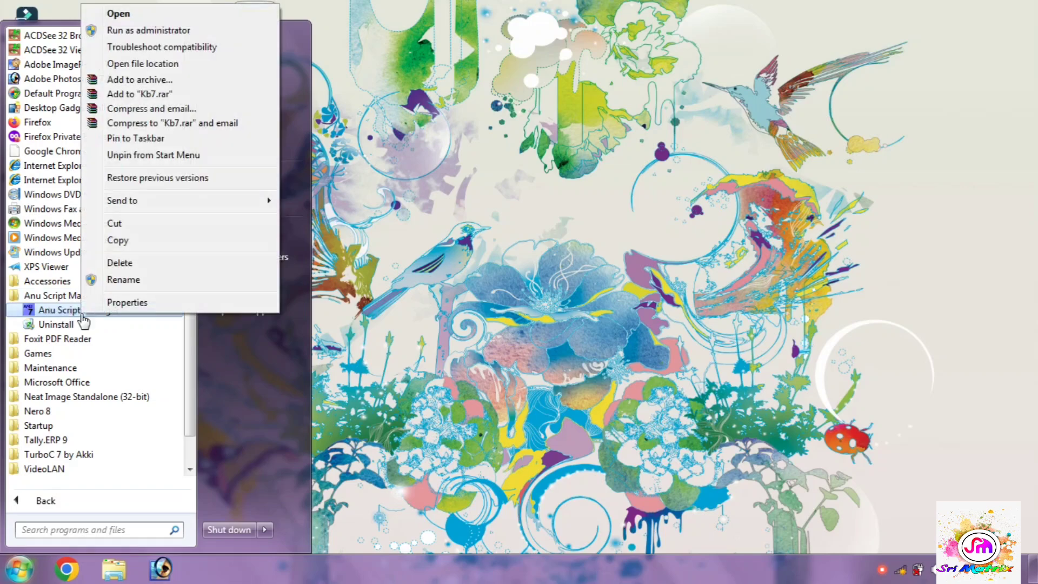
left_click(148, 32)
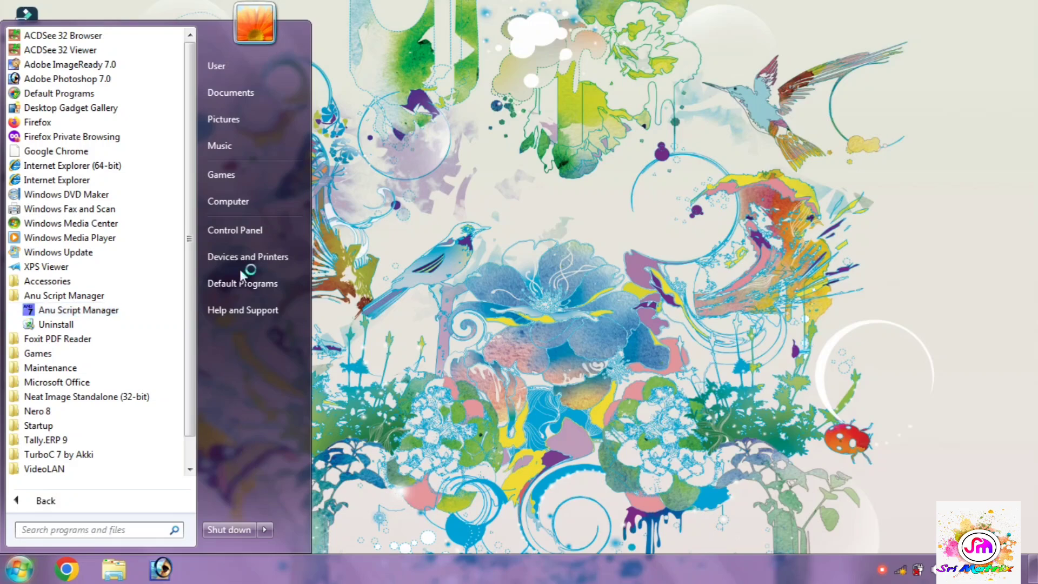
left_click(504, 436)
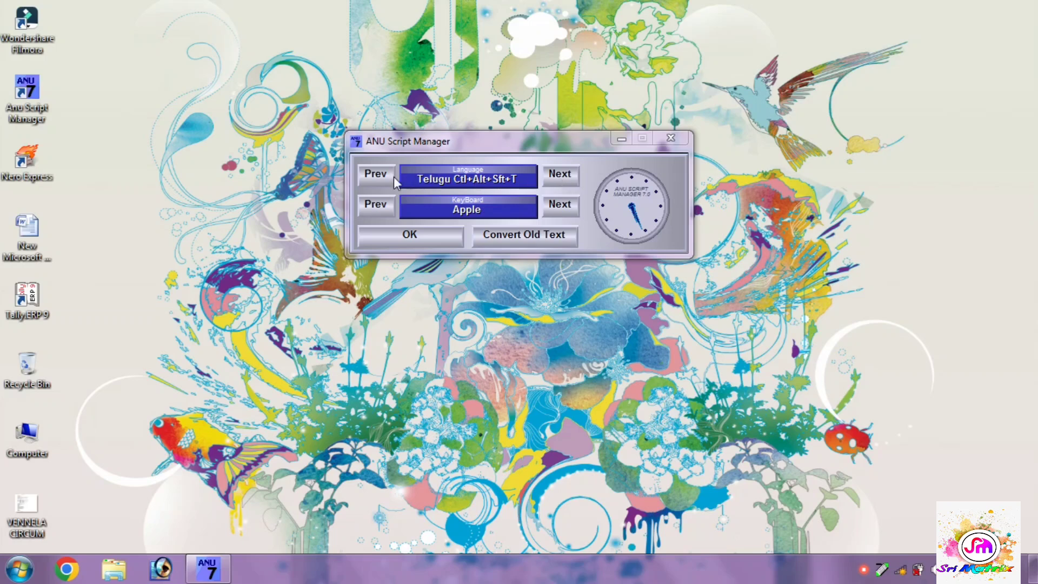
Step: Browse the script languages through Malayalam, Hindi and Kannada, return to Telugu with the Apple keyboard, and confirm the settings
left_click(558, 180)
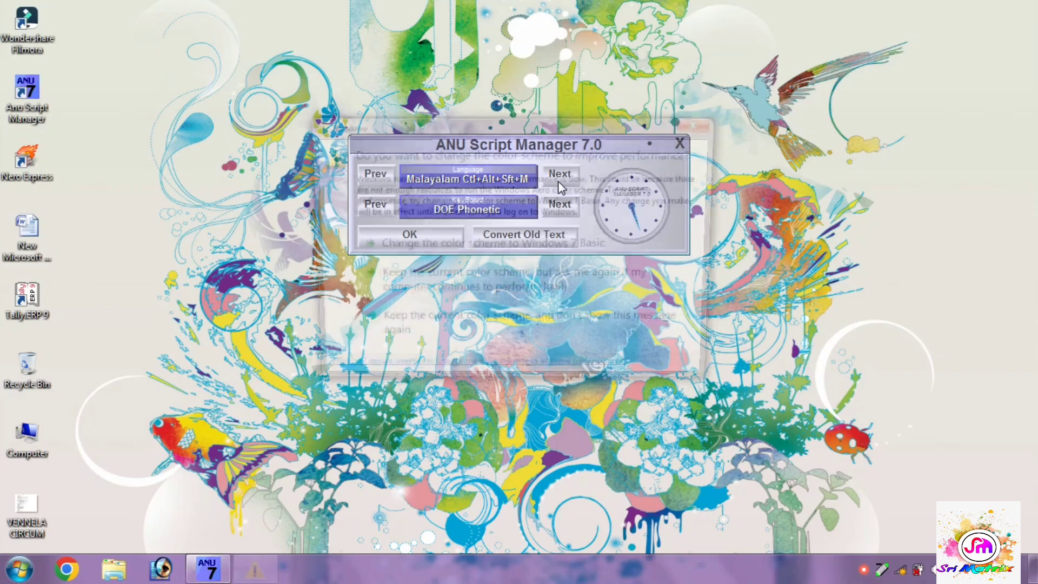
left_click(702, 123)
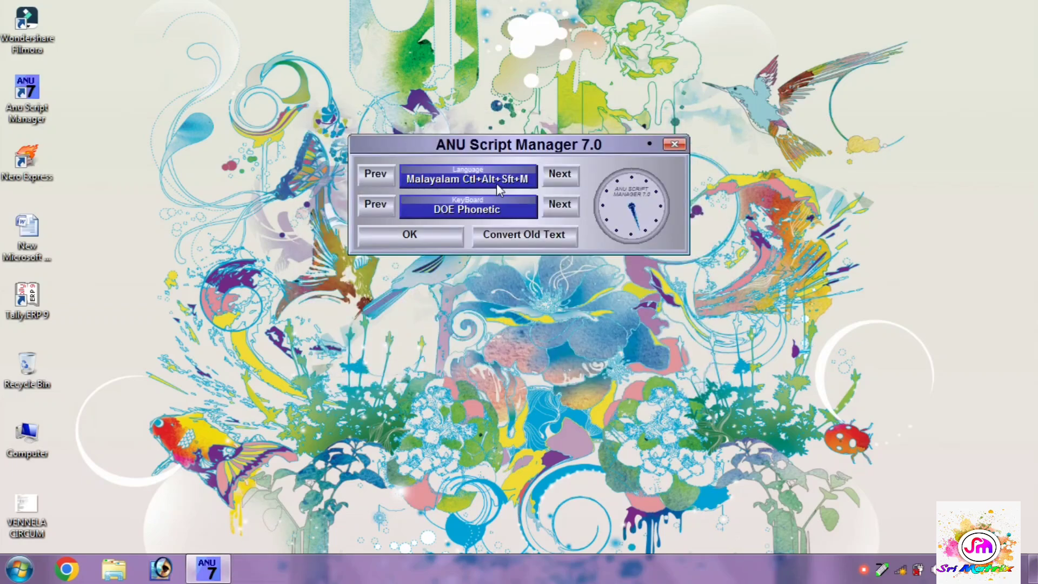
left_click(566, 181)
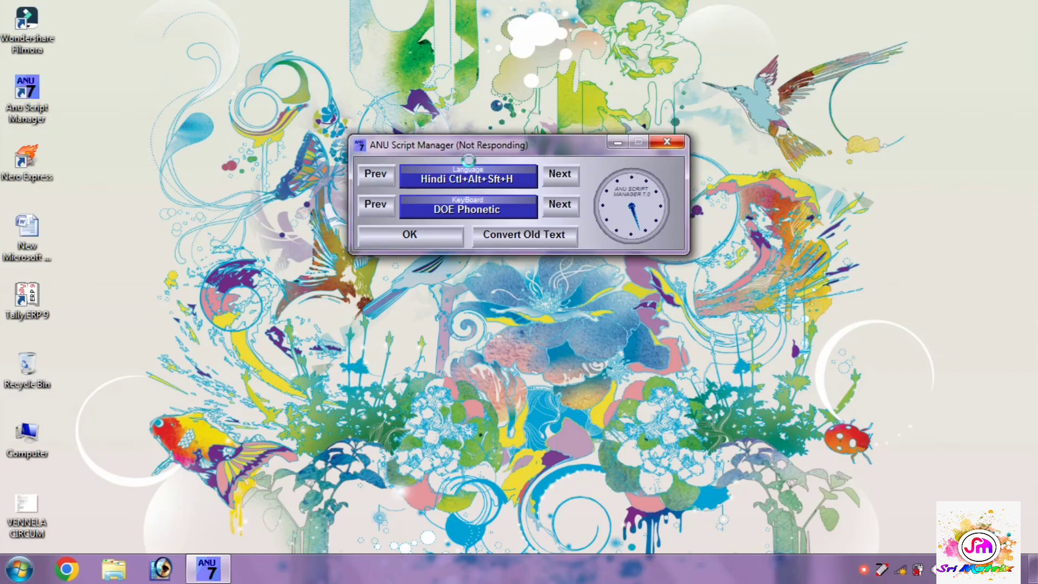
left_click(380, 173)
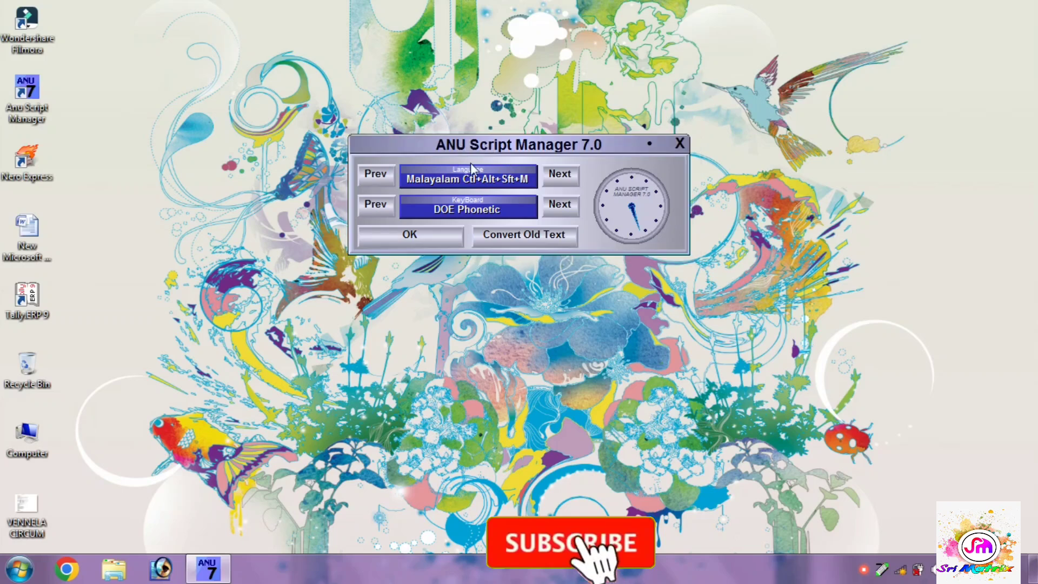
left_click(380, 171)
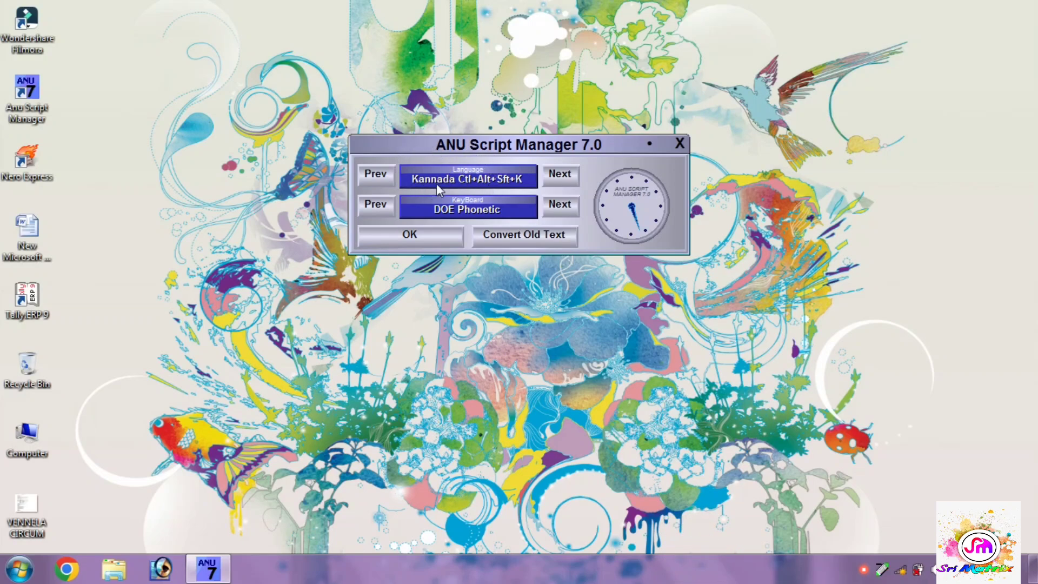
left_click(387, 178)
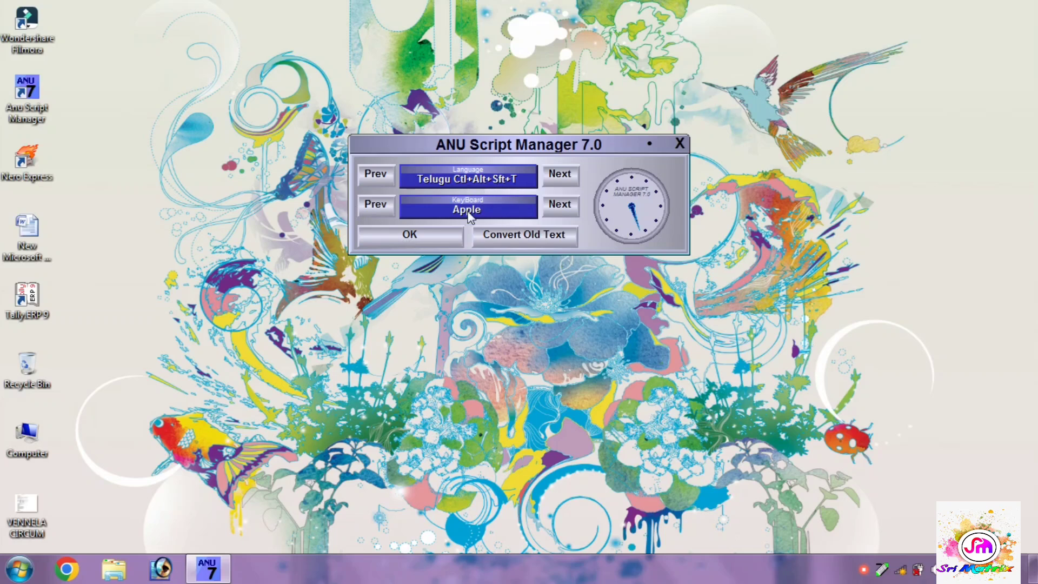
left_click(408, 238)
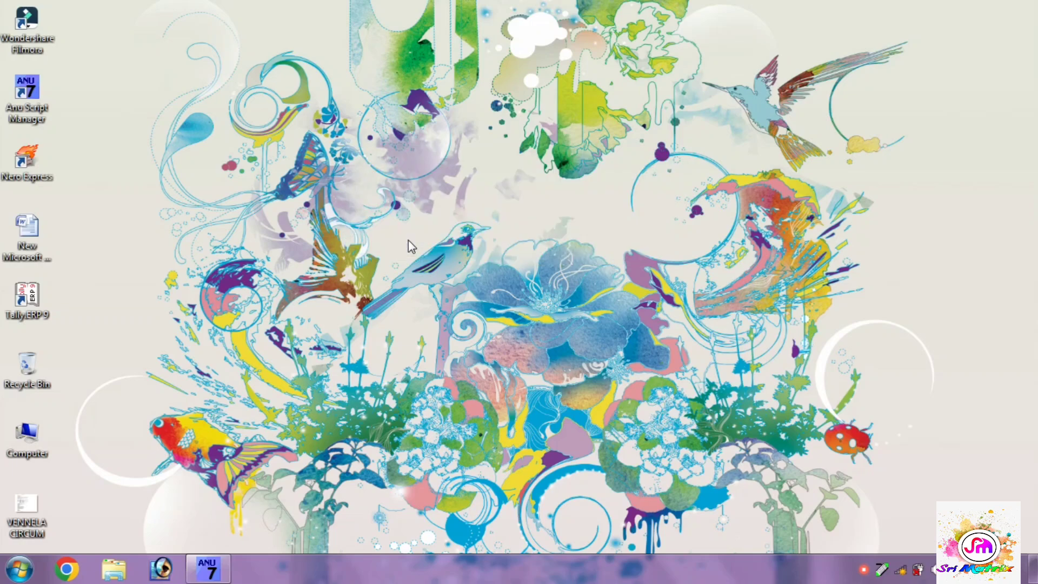
Step: Open Microsoft Office Word 2007 with a blank document
left_click(19, 578)
left_click(42, 495)
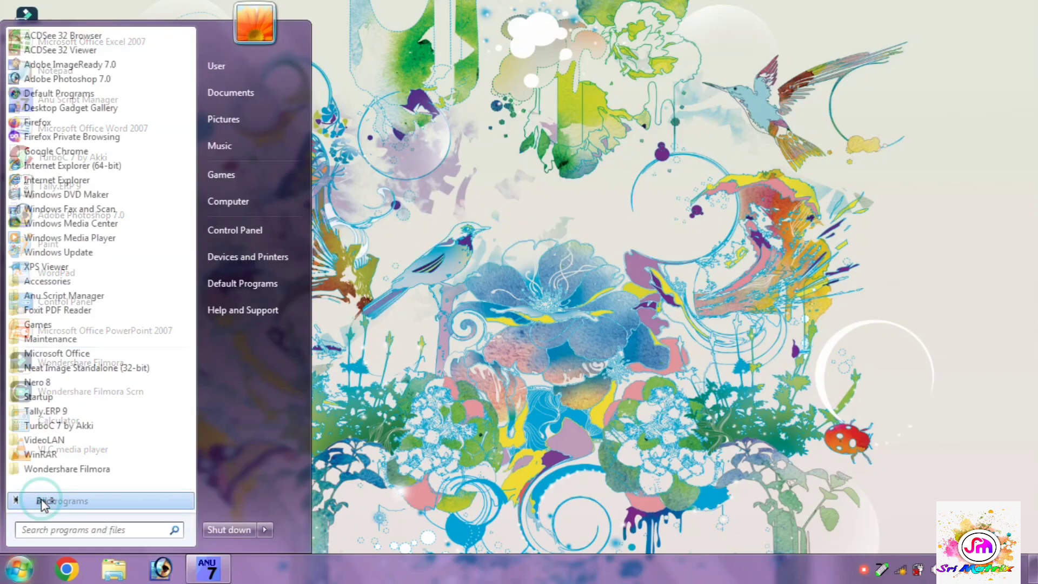
left_click(75, 354)
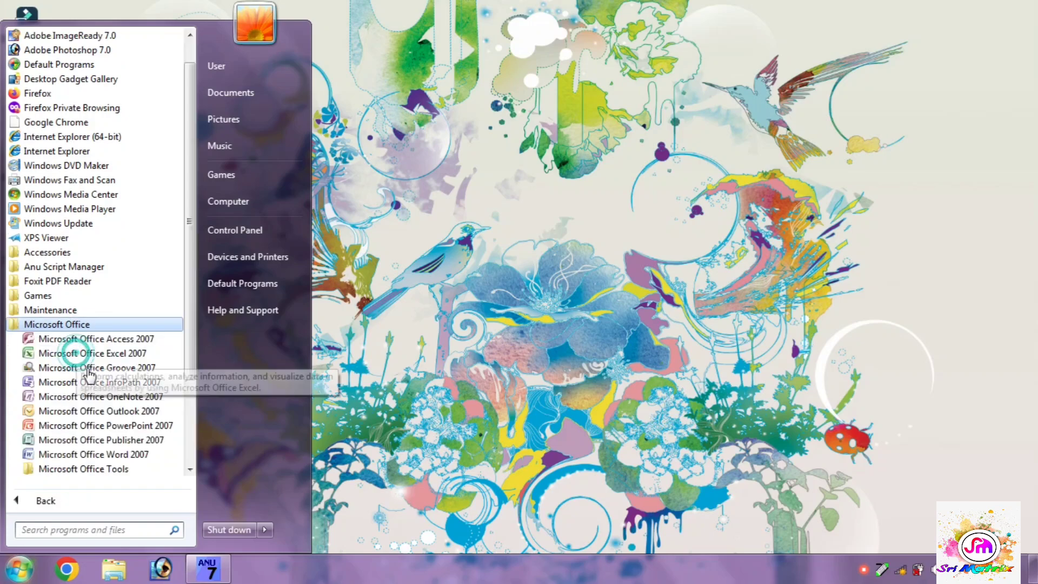
left_click(109, 455)
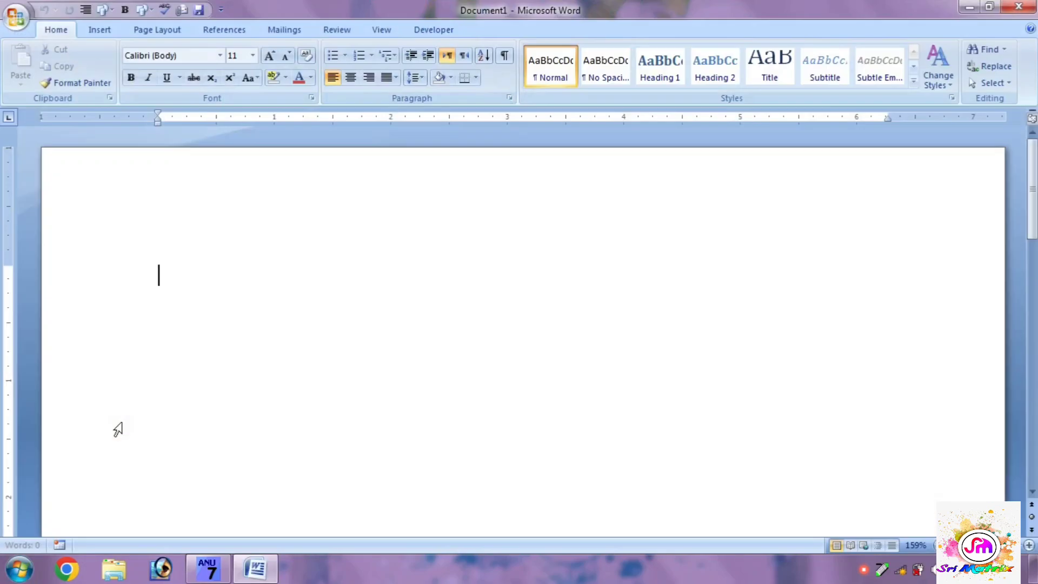
Step: Look through the font list, set the font size to 24, and enter a test letter "n" in Calibri
left_click(220, 56)
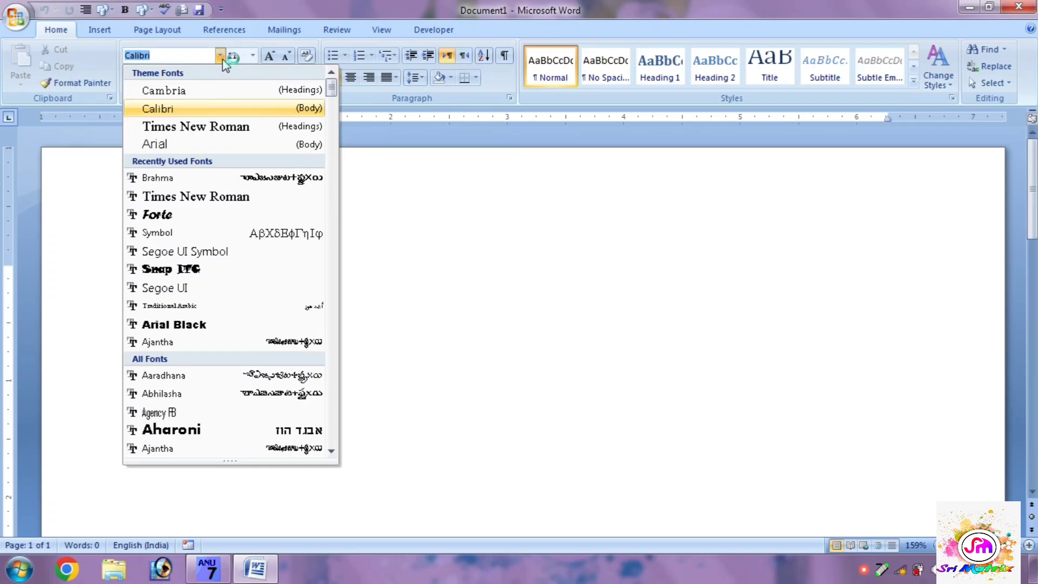
left_click(388, 221)
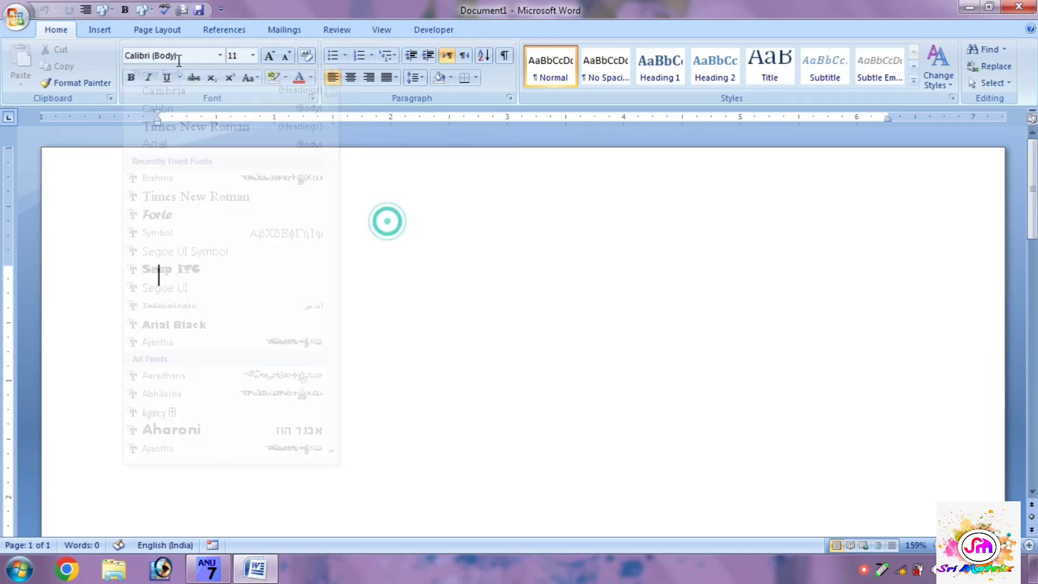
left_click(253, 56)
left_click(234, 201)
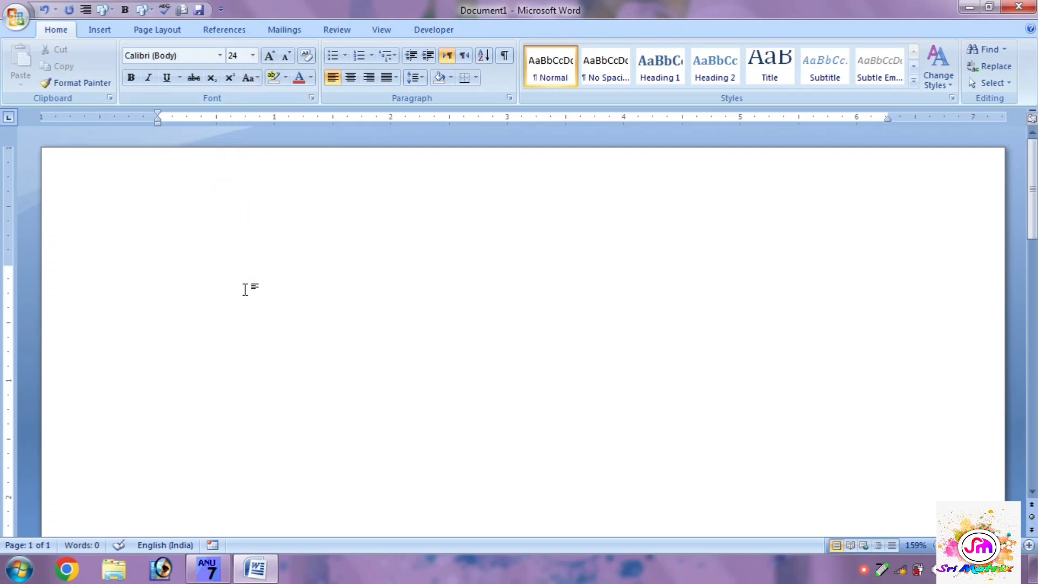
type("n")
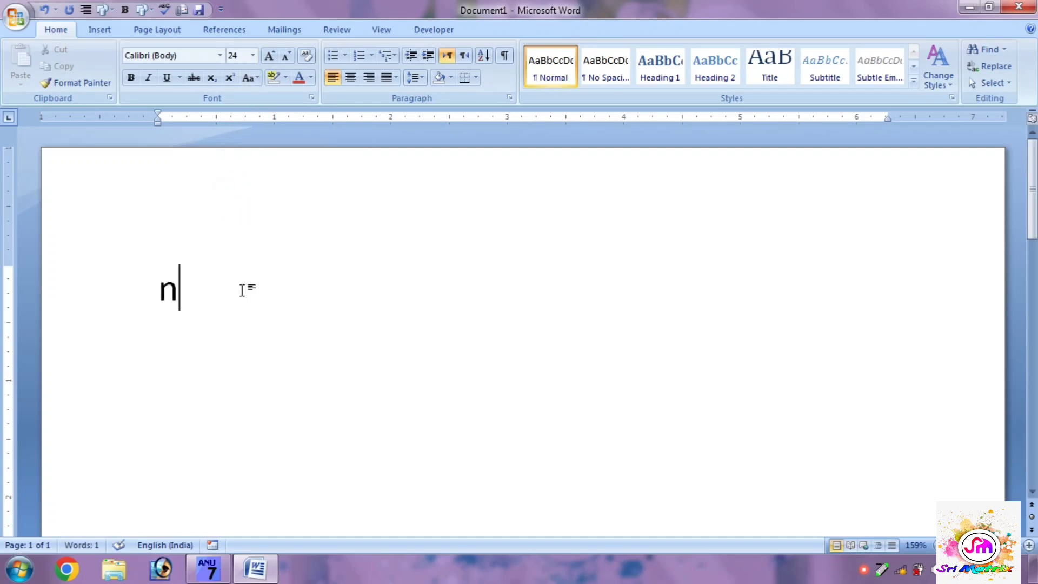
Step: Switch to ANU Script Manager and confirm Telugu with the Apple keyboard again
left_click(199, 580)
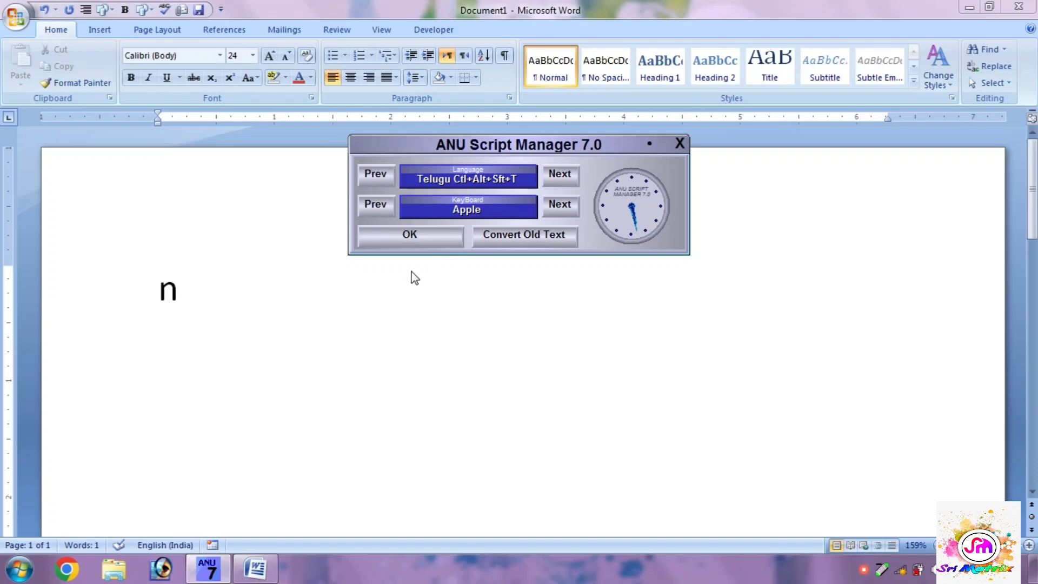
left_click(410, 239)
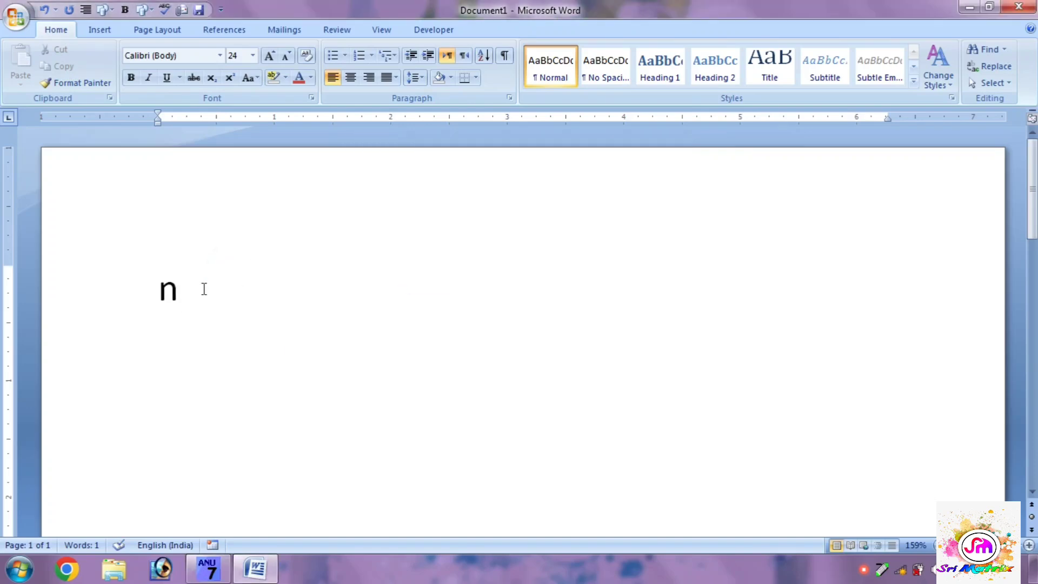
Step: Test the Telugu keyboard with the Calibri font by entering several characters, and delete all the text
type("€")
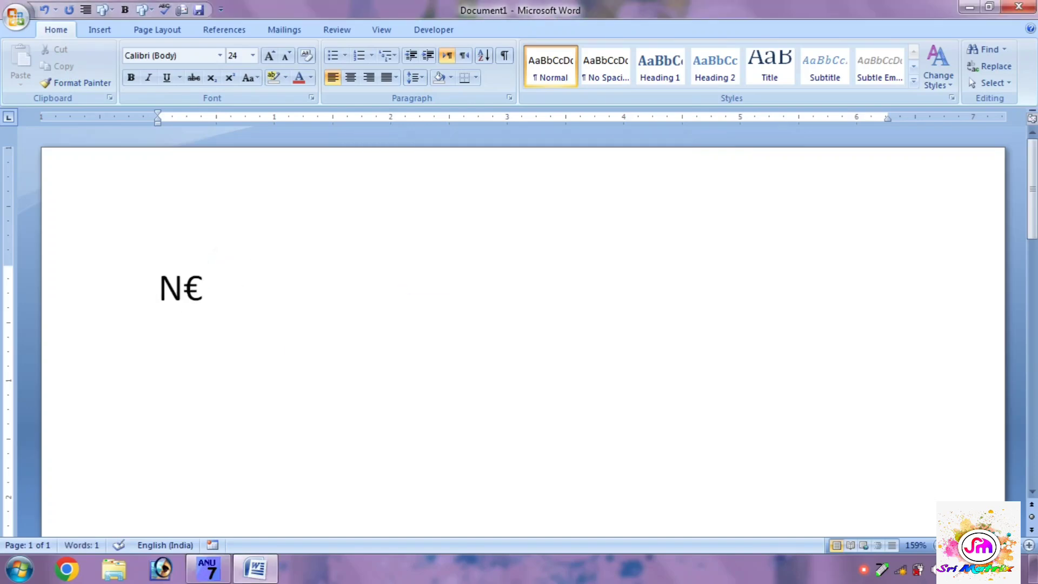
type("'")
type("@")
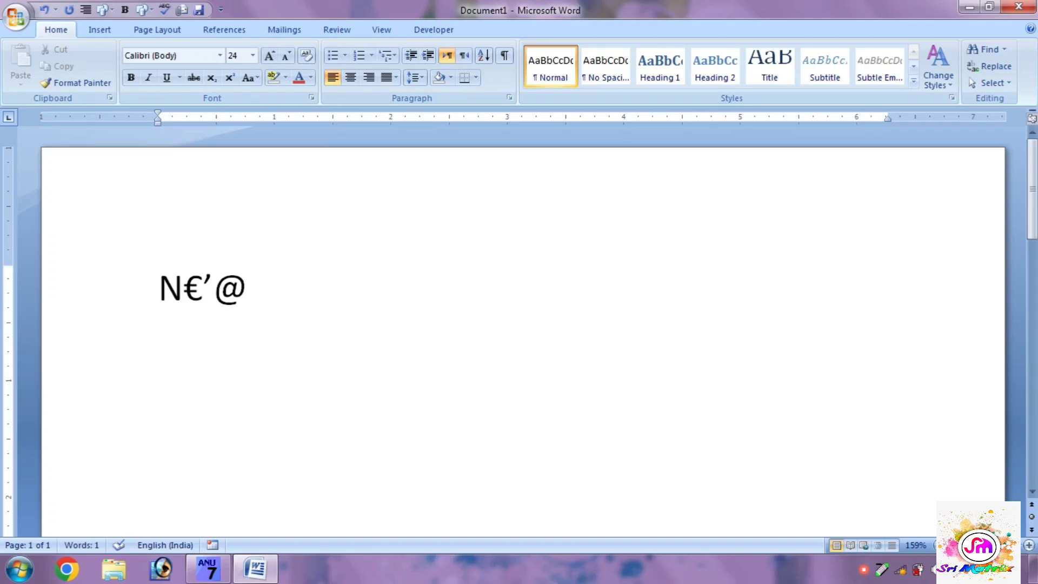
type("}n")
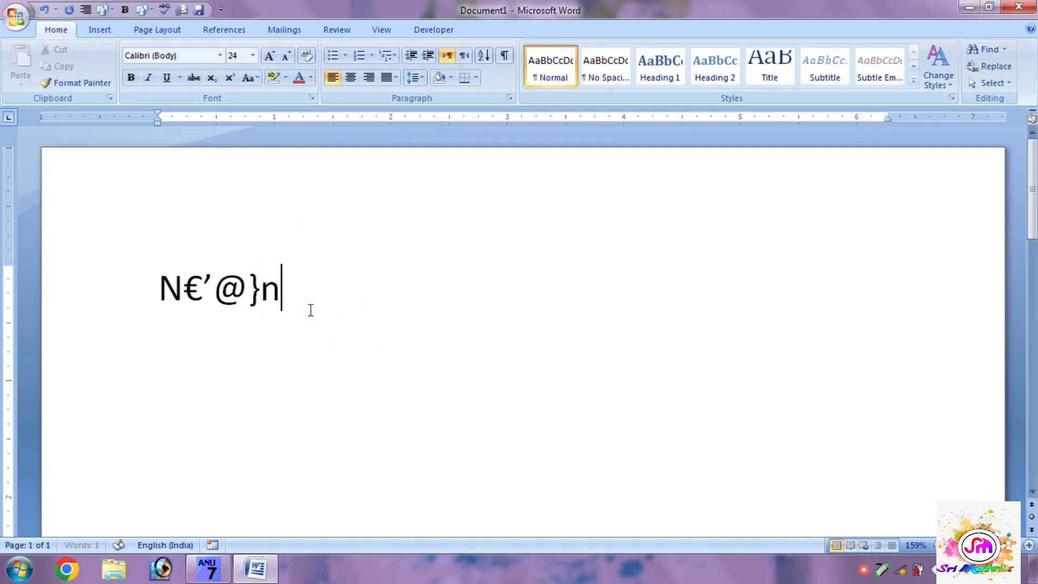
left_click_drag(302, 296, 151, 296)
key("Delete")
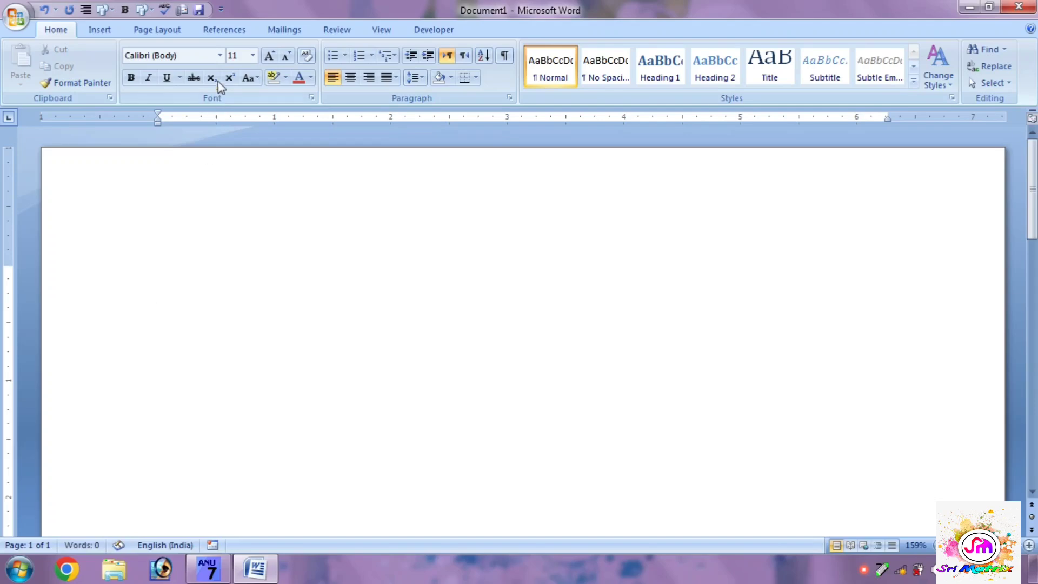
Step: Set the document's font to Brahma and the font size to 24
left_click(220, 55)
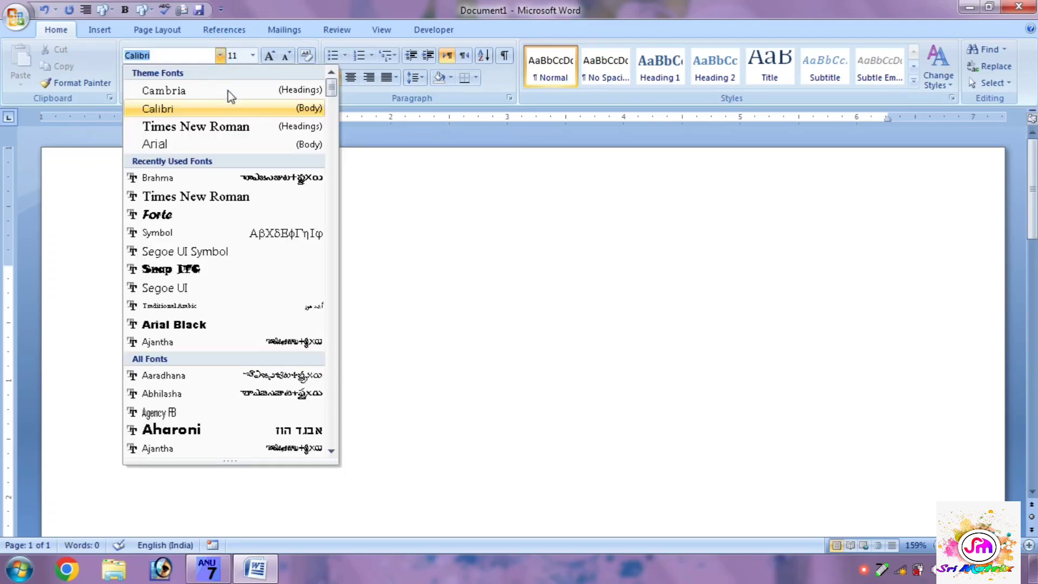
left_click_drag(331, 82, 327, 139)
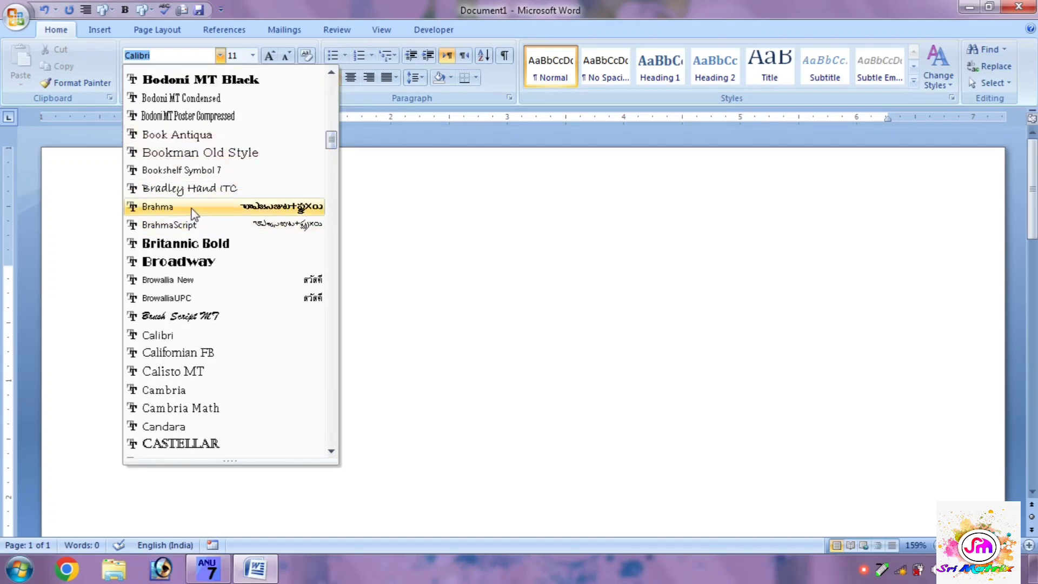
left_click(247, 208)
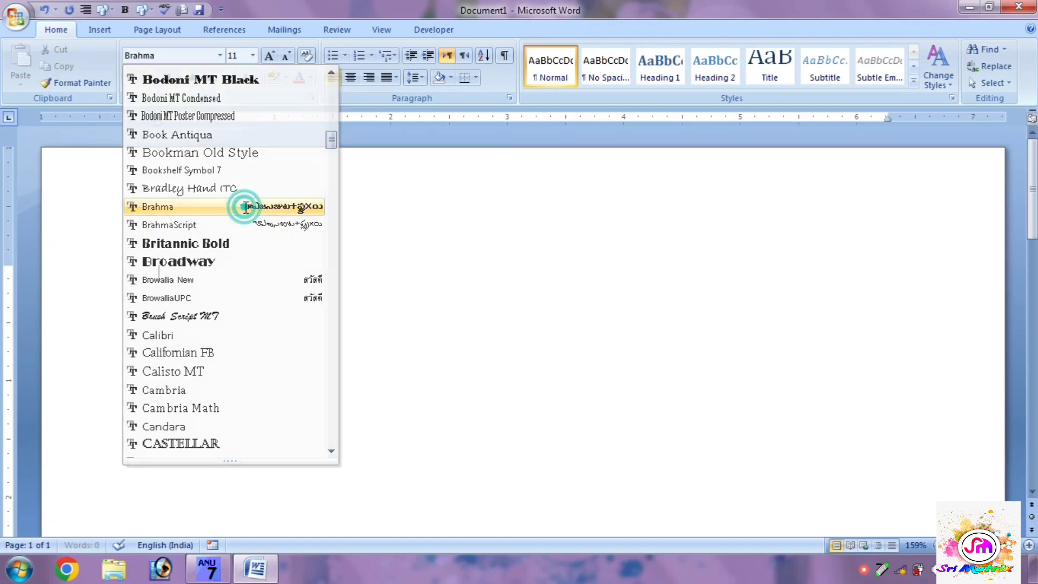
left_click(253, 55)
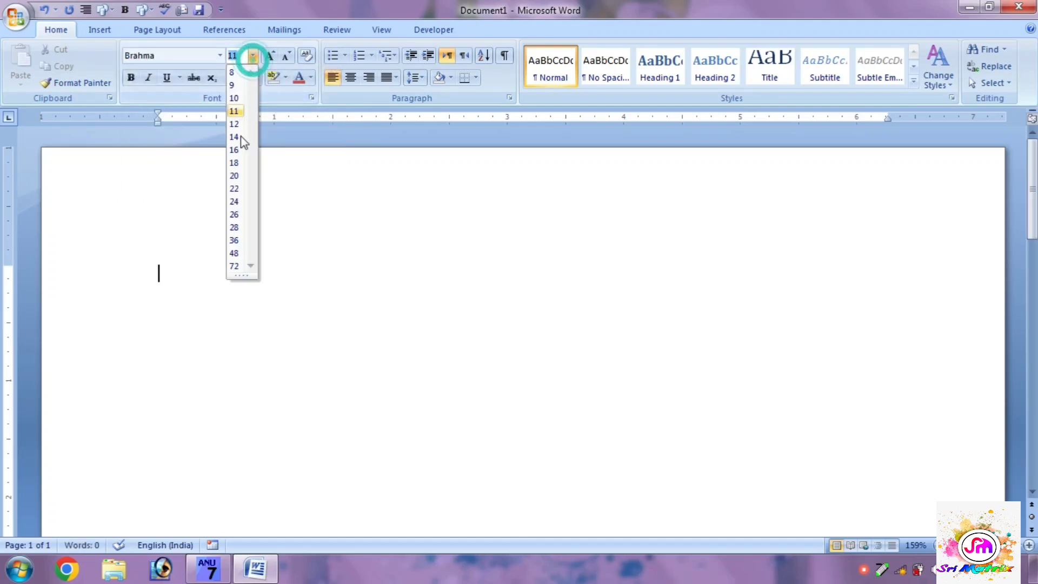
left_click(234, 202)
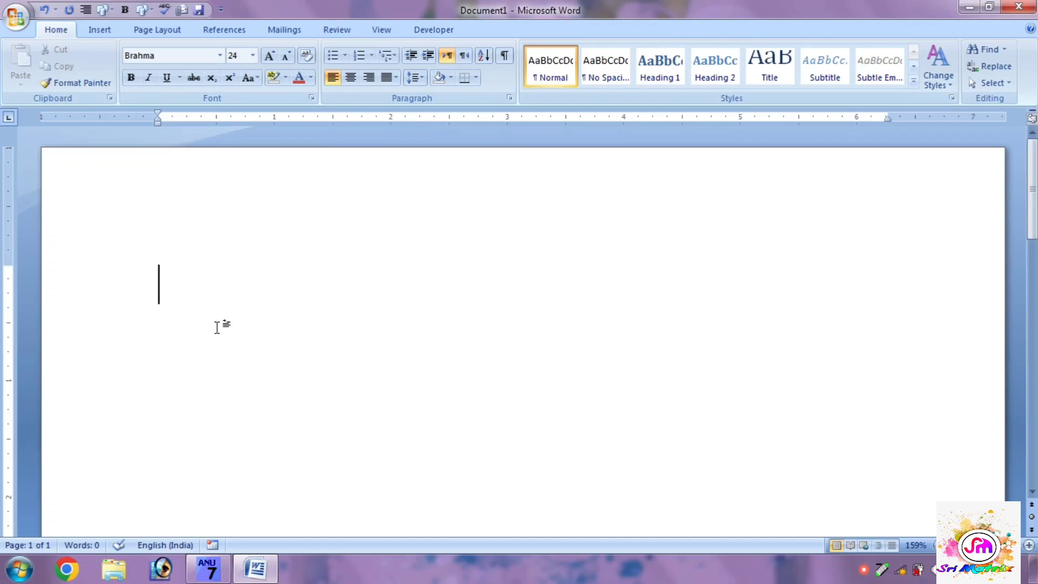
Step: Try out Telugu characters such as "క్ష్మి", "ఋ" and "ౠ" in the Brahma font, and erase them
type("అ")
key("BackSpace")
type("క్ష్మి")
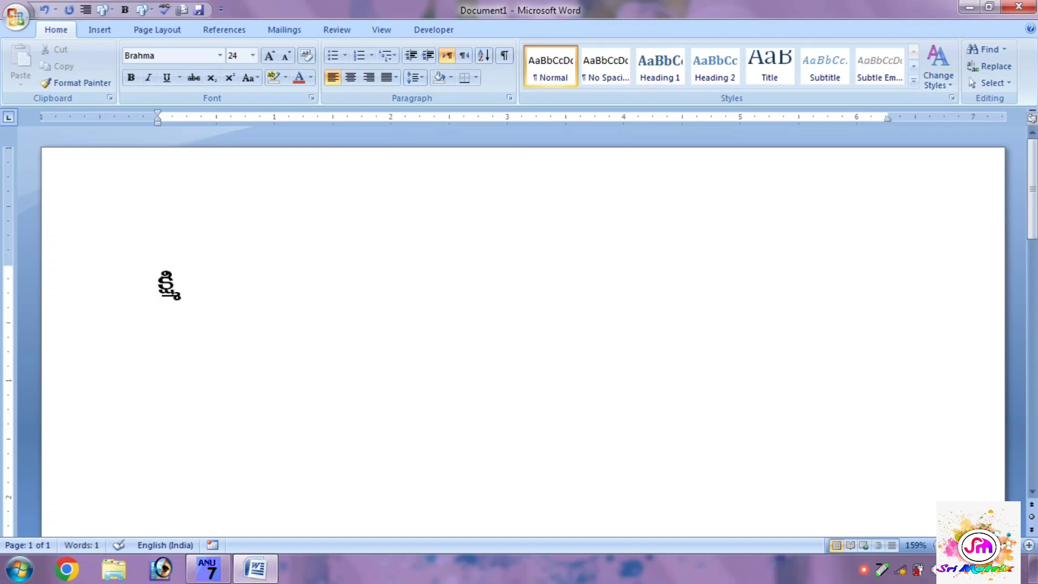
type("బుబూ")
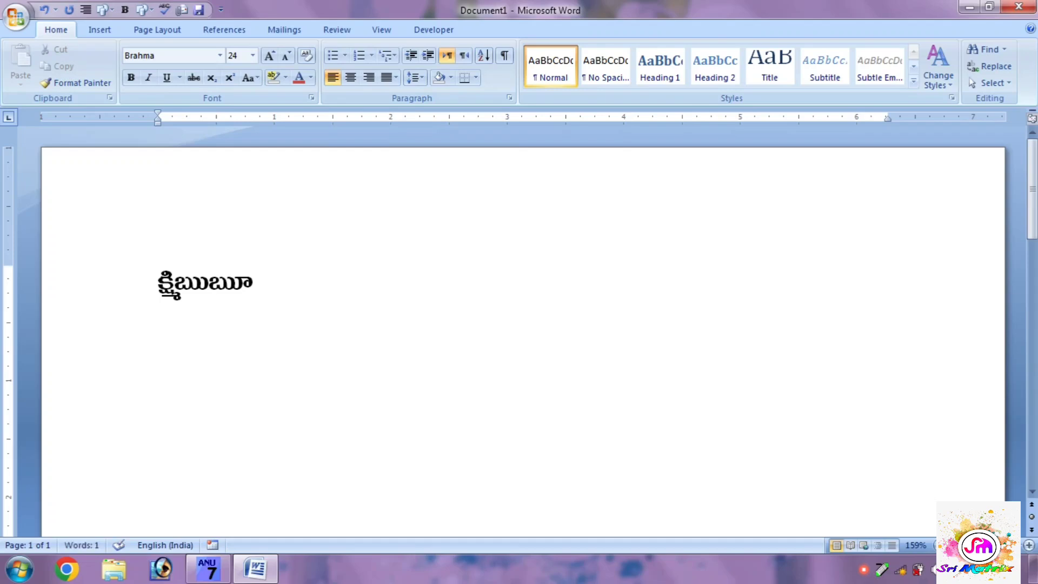
key("BackSpace")
key("BackSpace")
key("BackSpace")
key("BackSpace")
key("BackSpace")
key("BackSpace")
key("BackSpace")
key("BackSpace")
key("BackSpace")
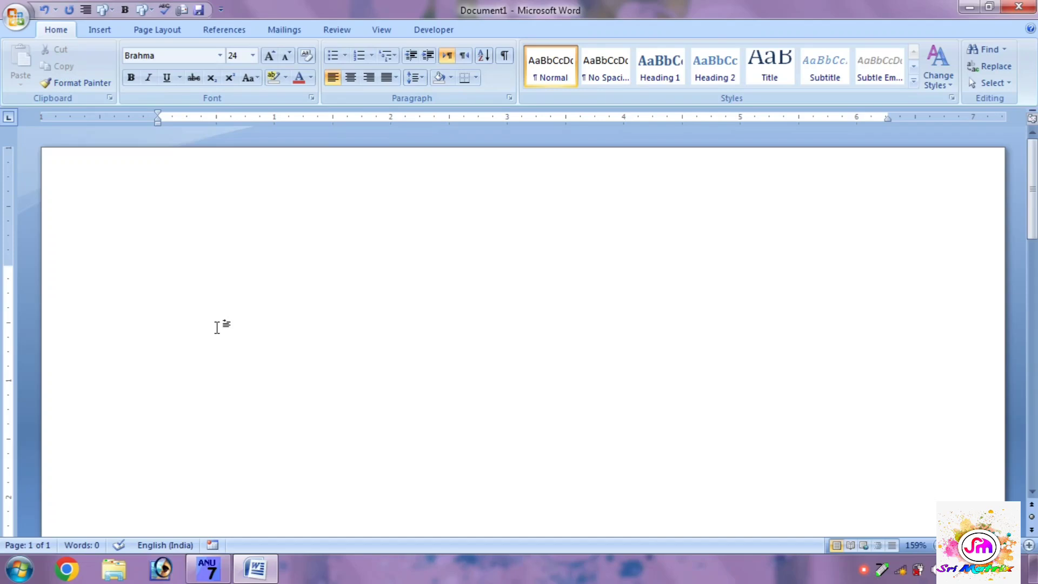
Step: Enter the Telugu vowels "అఆఇఈఉఊఋౠఎ" on the first line of the document
type("aA")
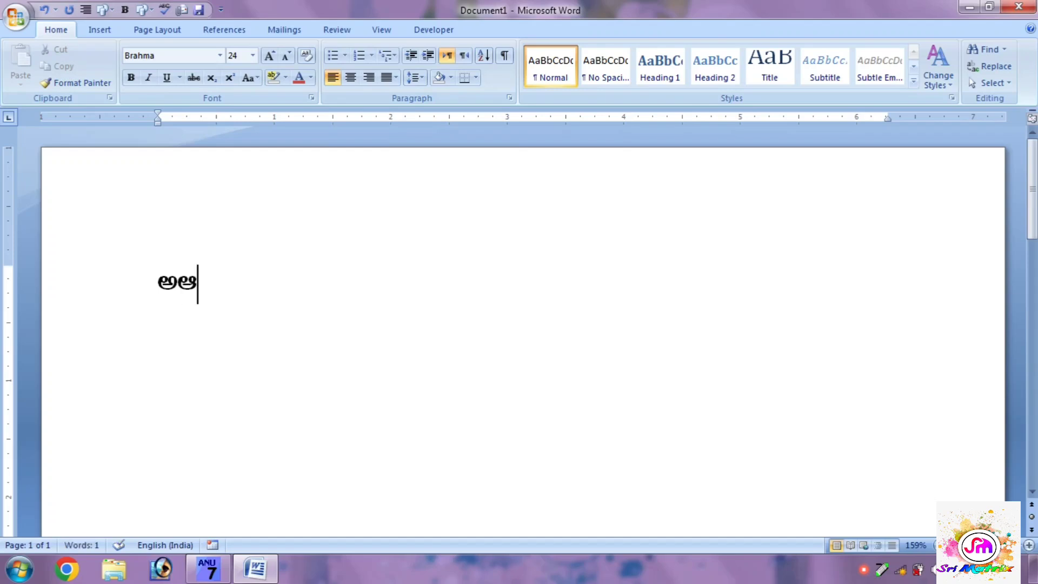
type("iI")
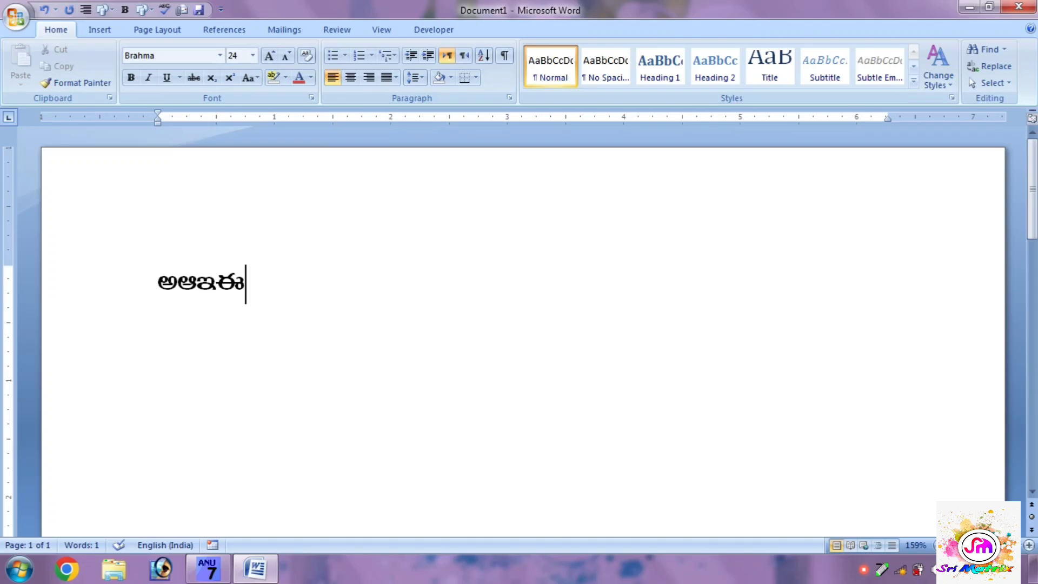
type("uU")
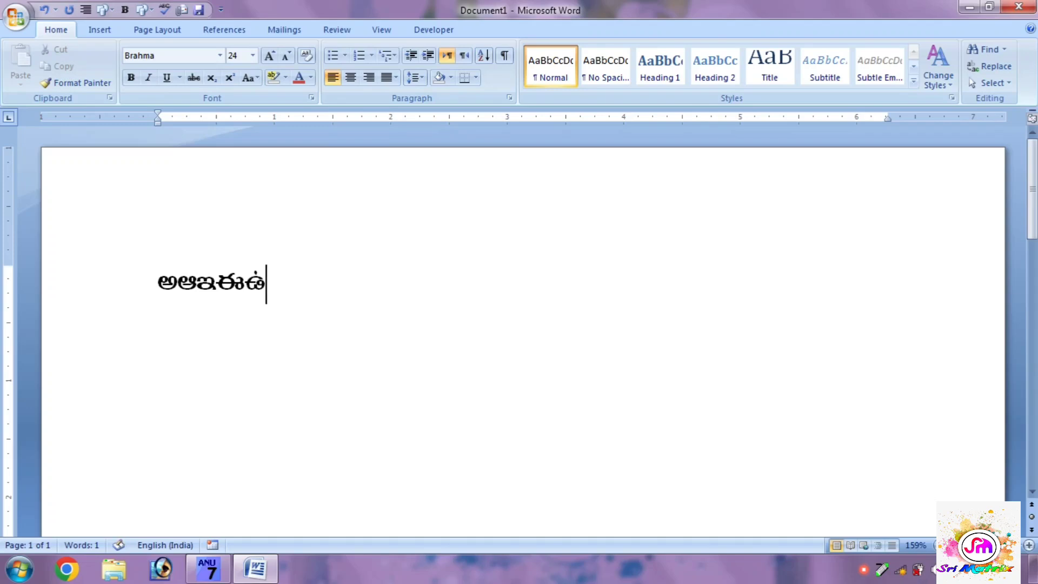
type("R")
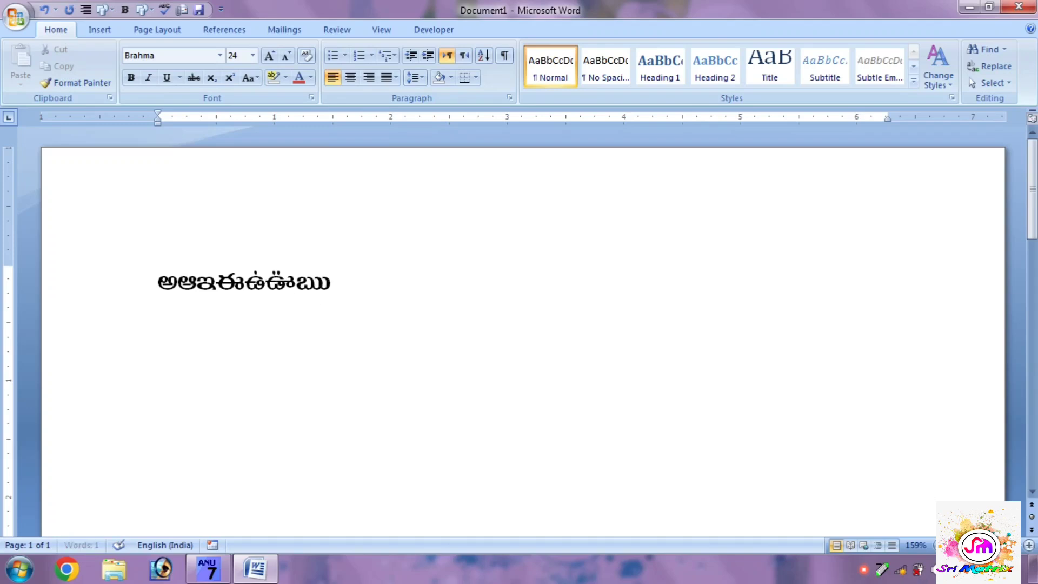
type("RRe")
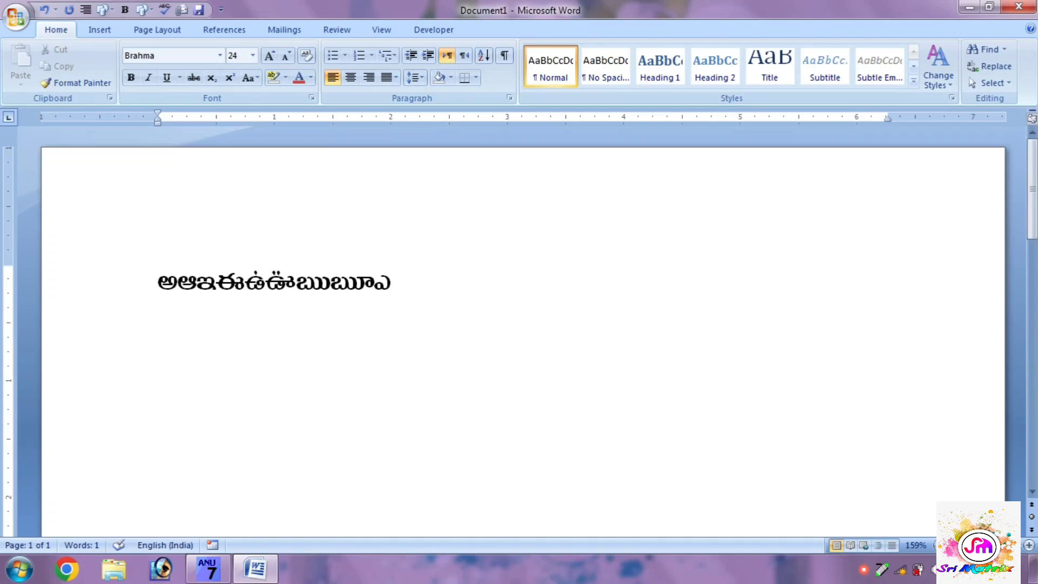
type("EaioO")
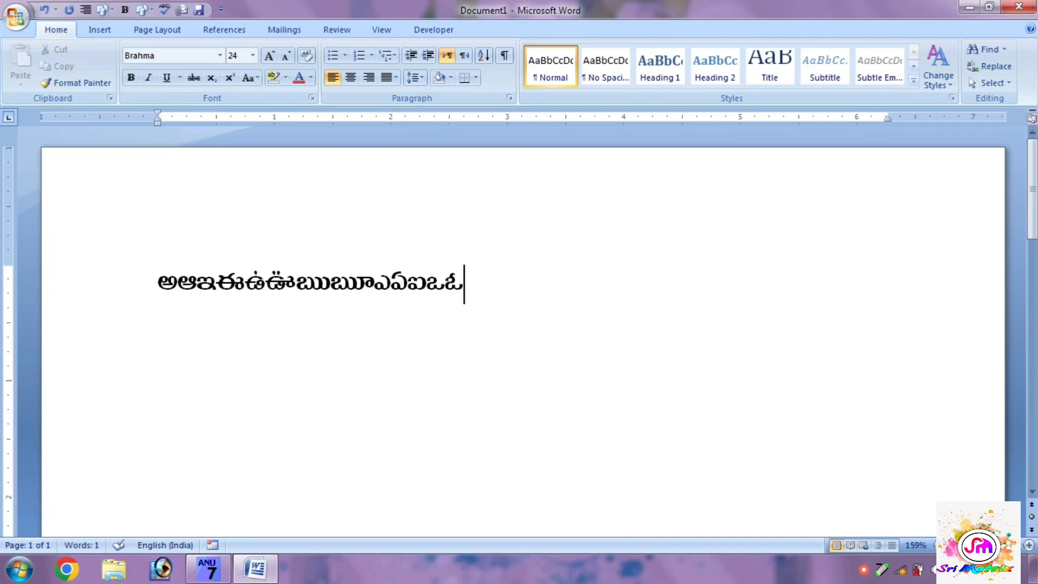
type("auaM")
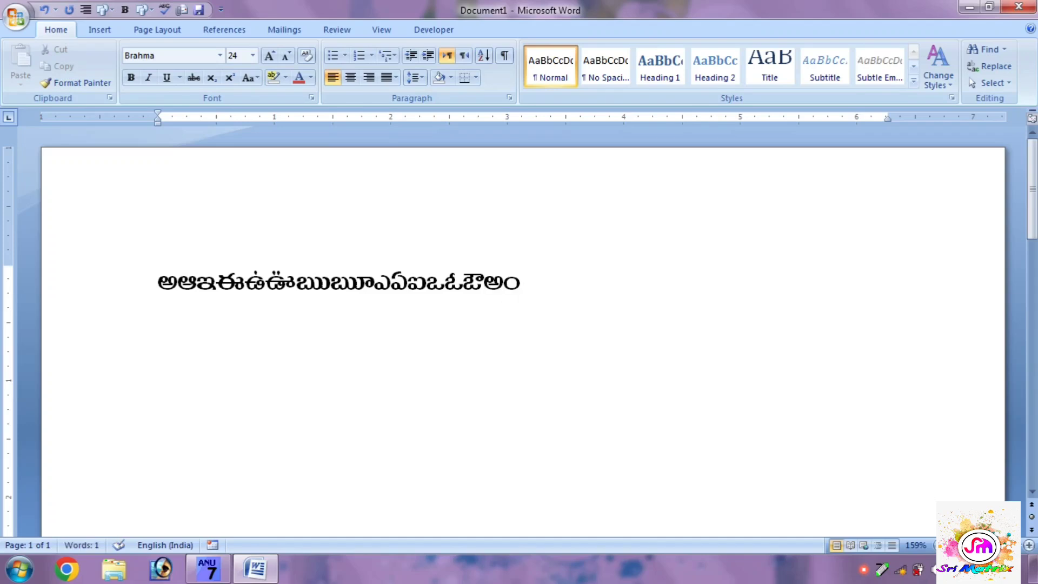
type("aH")
Step: Continue the vowel line with "ఏఐఒఓఔఅంఅః" and start a new paragraph two lines below
key("Return")
key("Return")
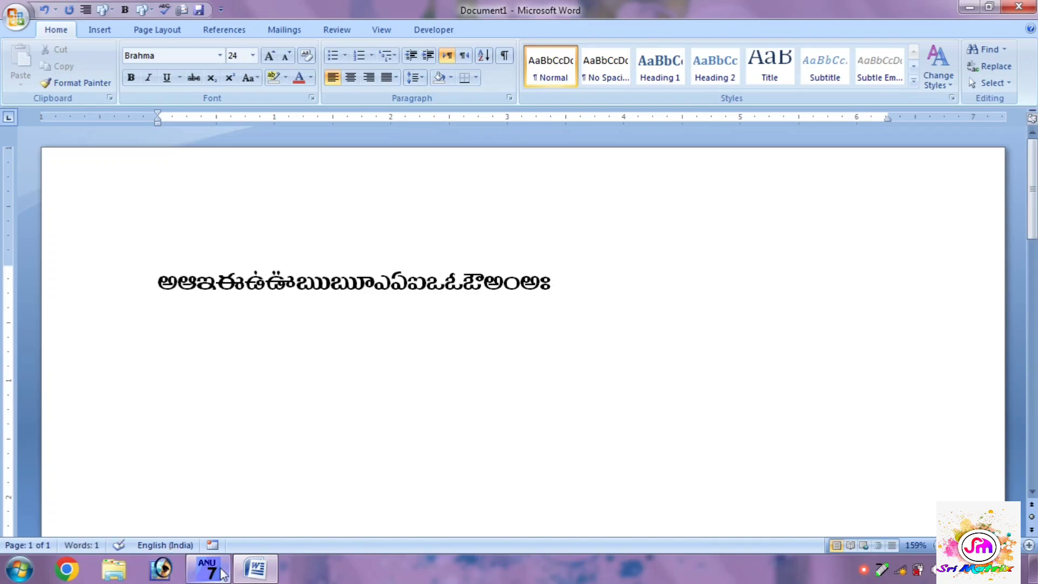
Step: Close ANU Script Manager and enter "నవతీష" in the new paragraph of the Word document
mouse_move(223, 574)
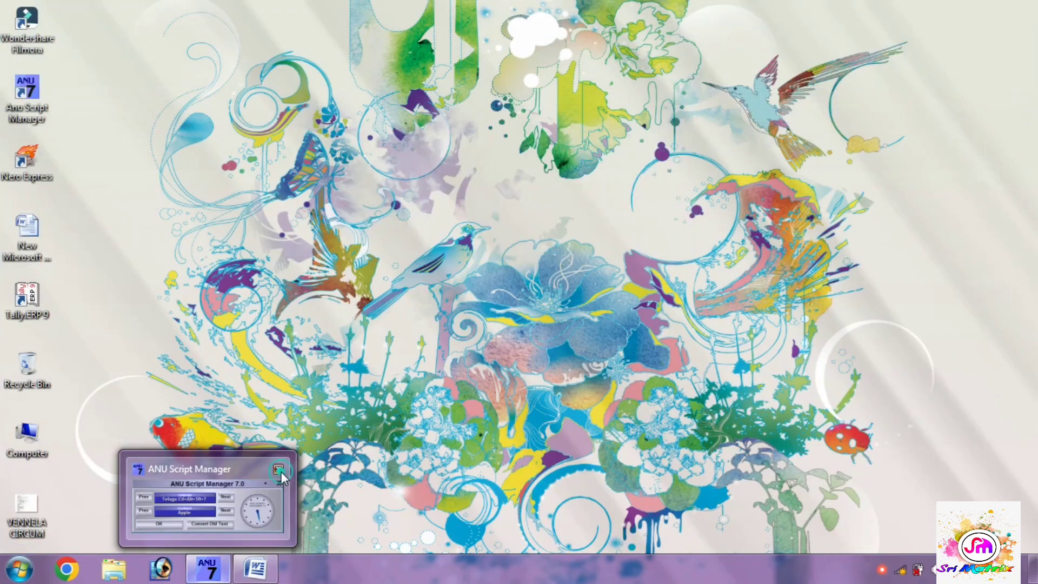
left_click(280, 470)
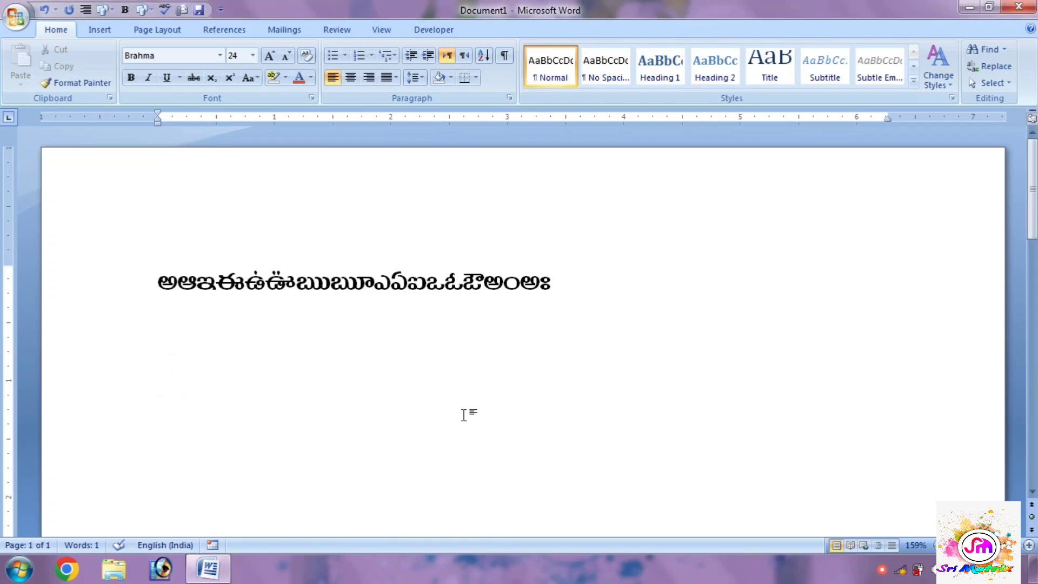
type("నవతీ")
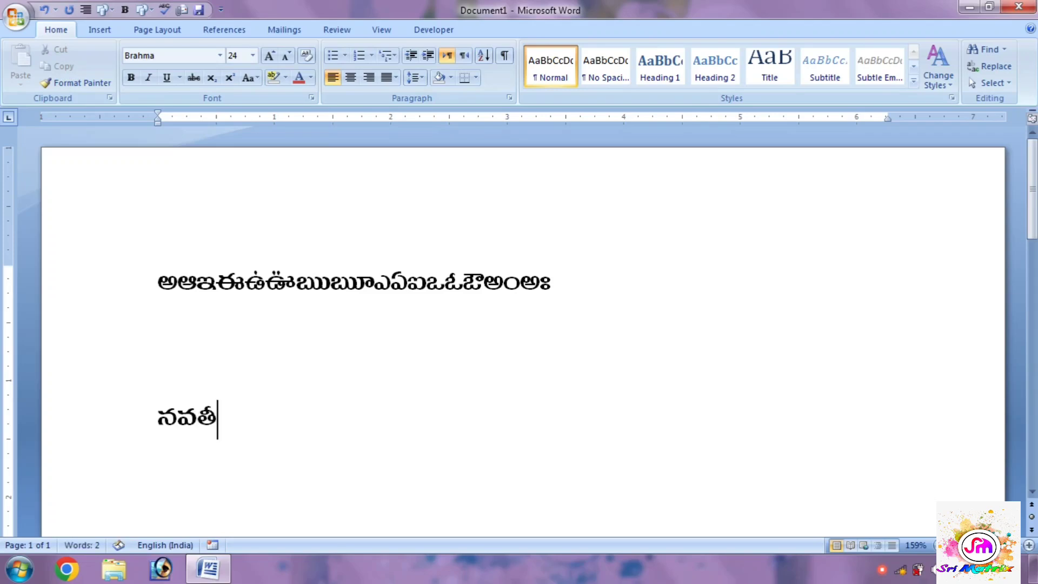
type("ష")
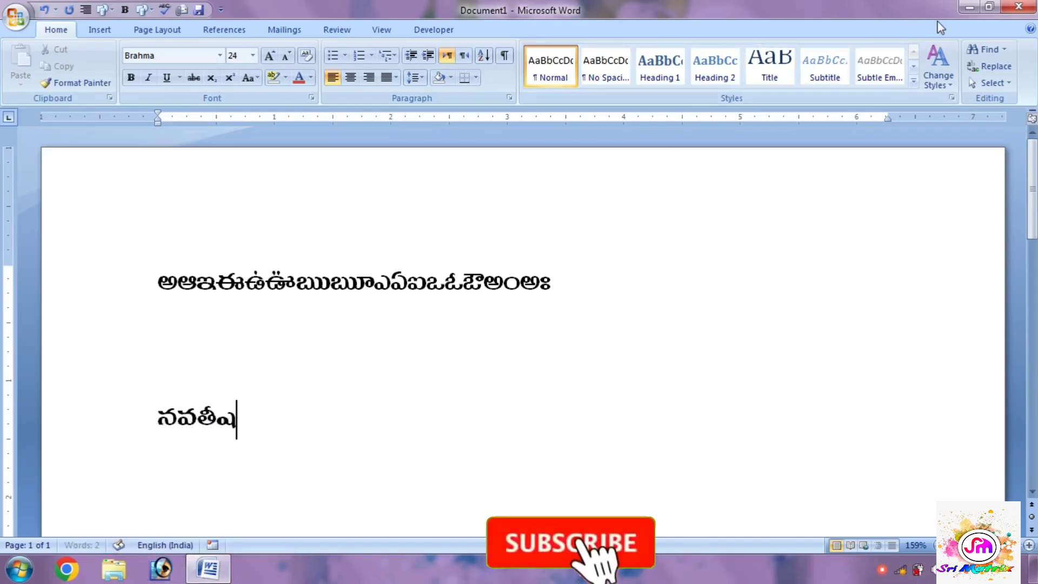
Step: Minimize the document and pin Anu Script Manager from the installed programs to the taskbar
left_click(205, 579)
left_click(19, 569)
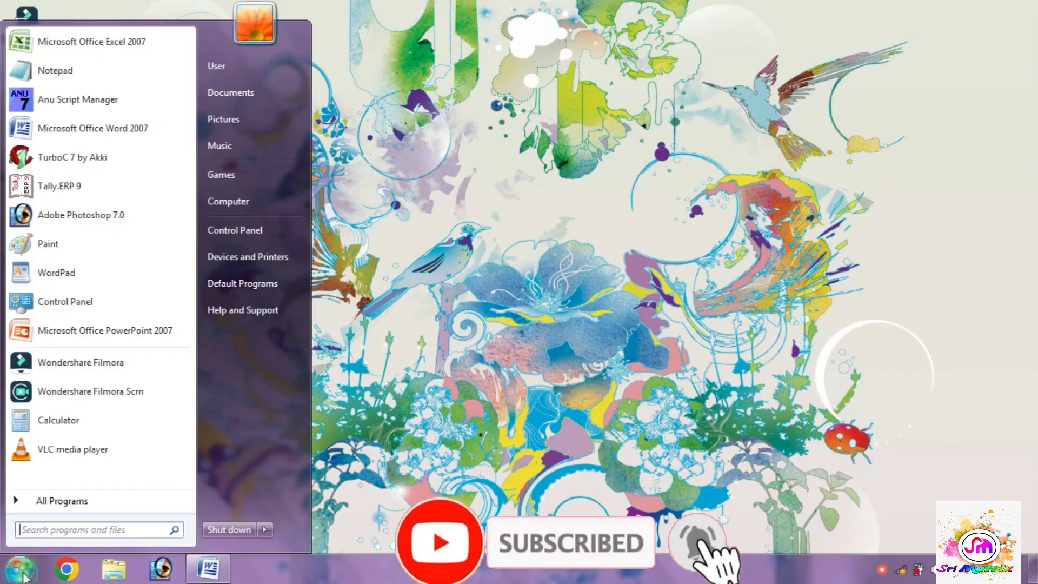
left_click(55, 502)
left_click(65, 296)
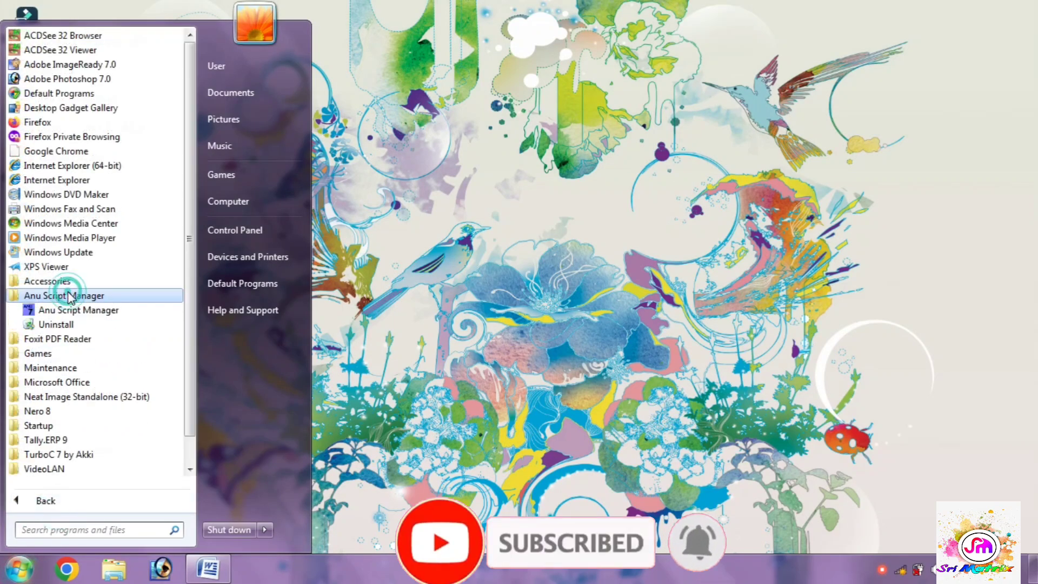
right_click(69, 313)
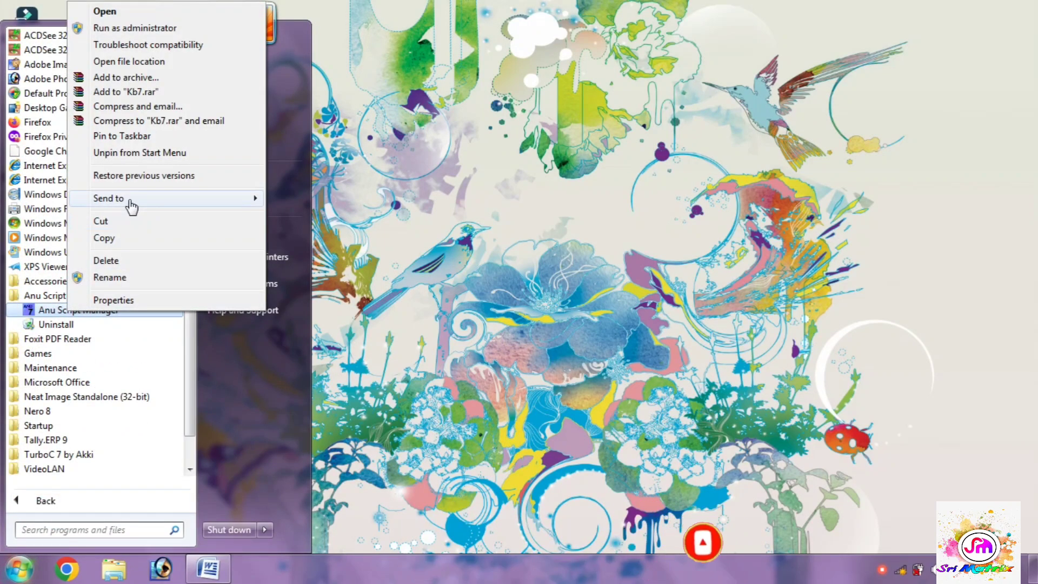
mouse_move(131, 205)
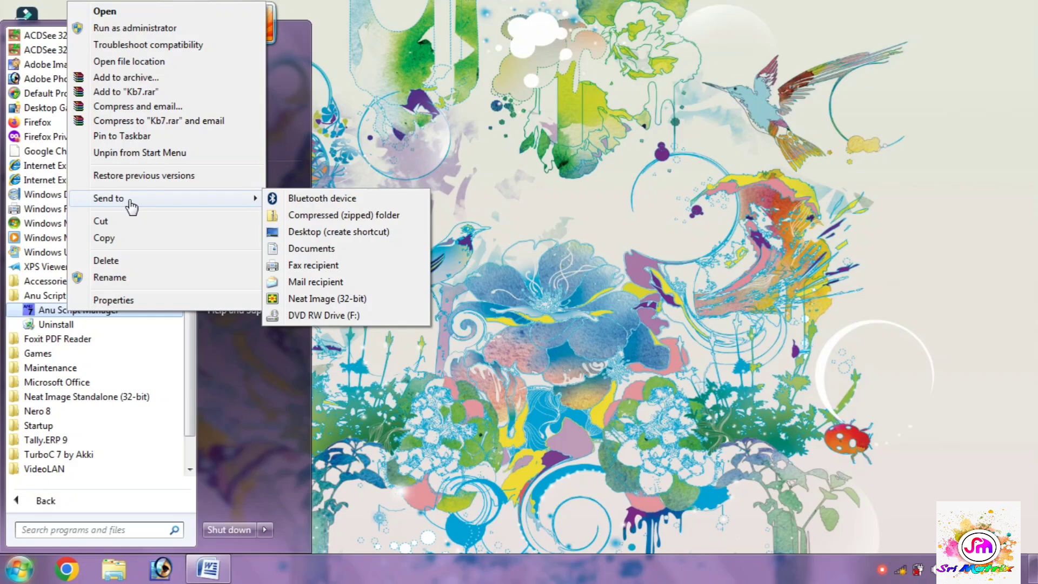
left_click(133, 135)
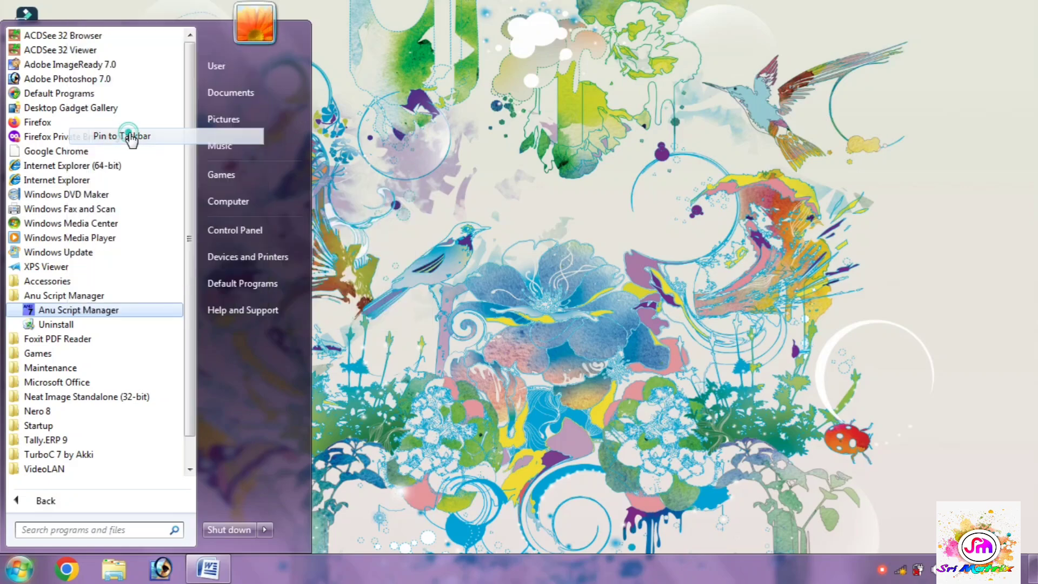
left_click(439, 479)
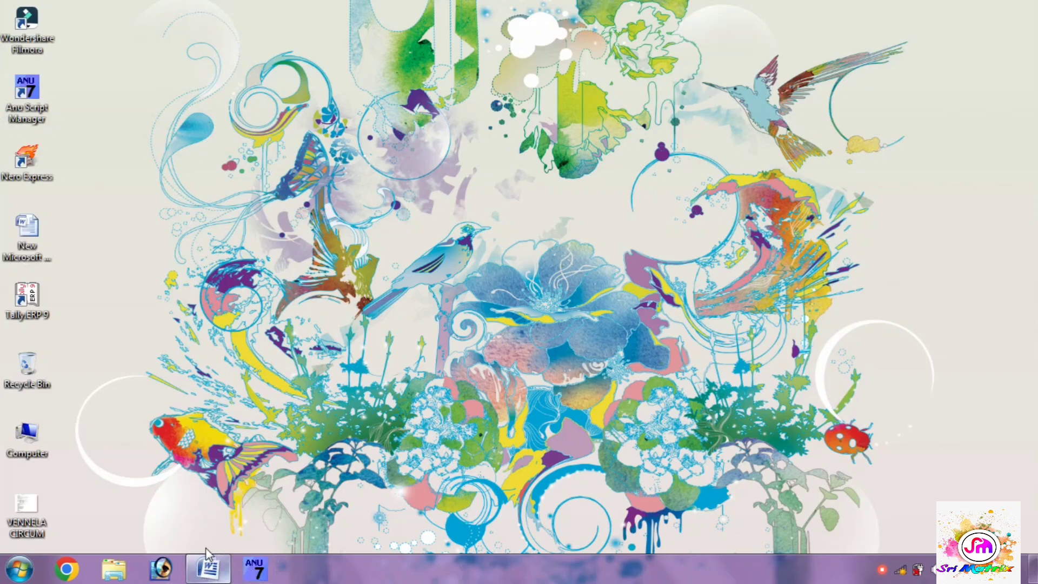
Step: Launch ANU Script Manager, confirm Telugu with the Apple keyboard, and return to the Word document
left_click(268, 578)
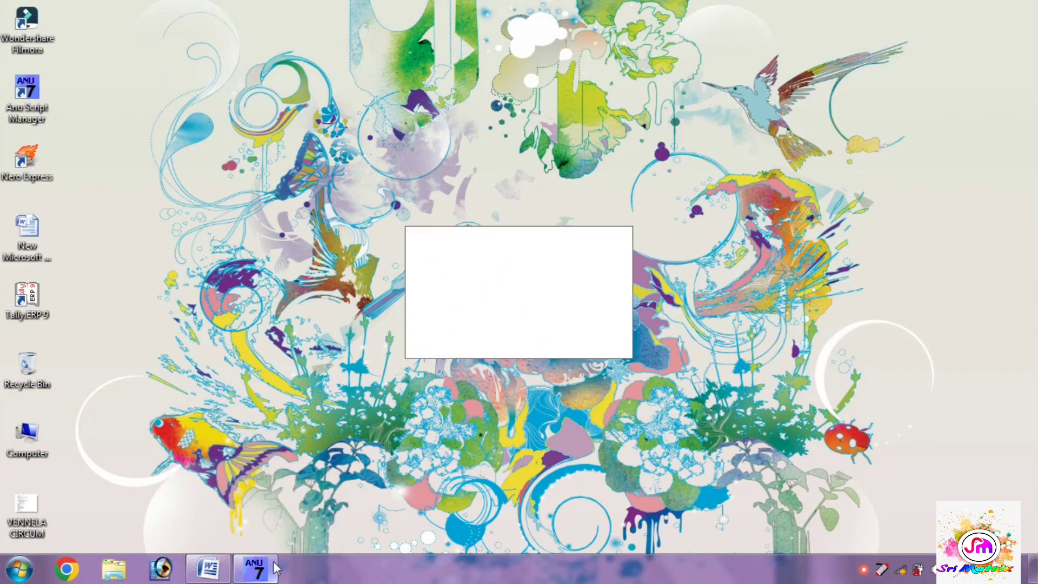
mouse_move(261, 577)
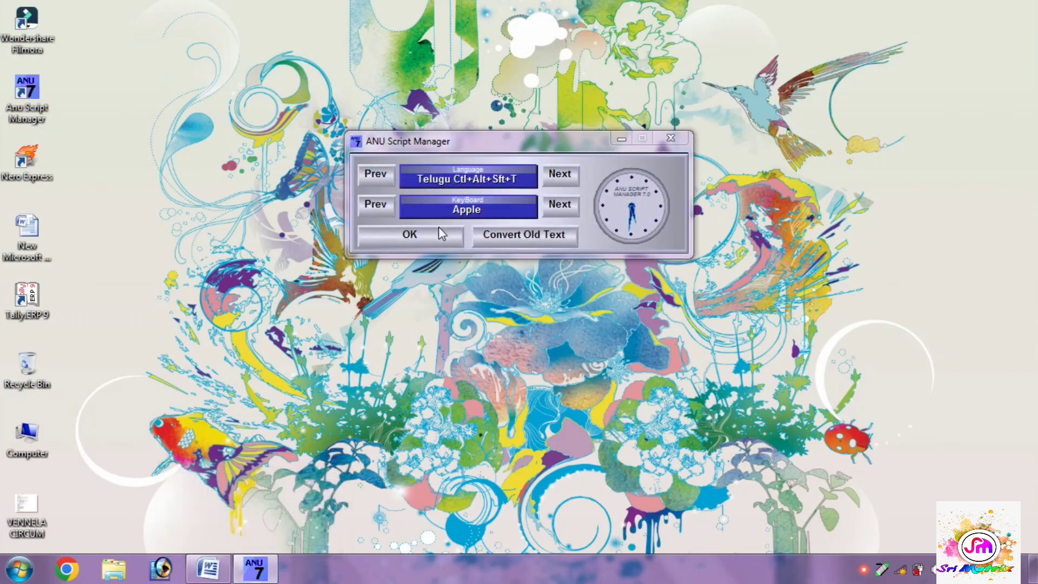
left_click(436, 231)
left_click(210, 570)
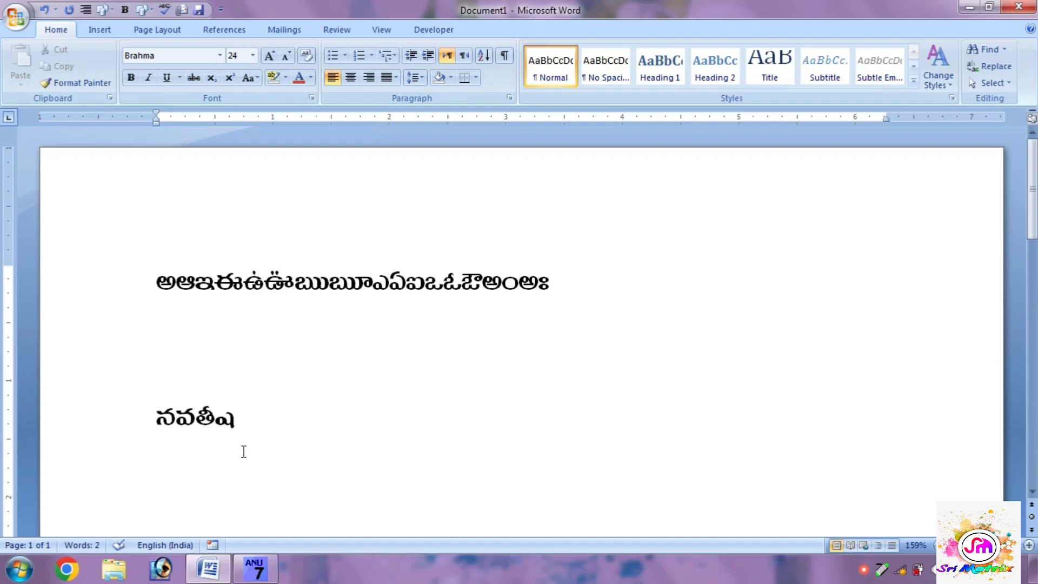
Step: Append the Telugu characters "అఆఇఈక్ష్మిౠఅఆక్ష్మిౠఅఆ" after "నవతీష" on the second text line
type("అఆ")
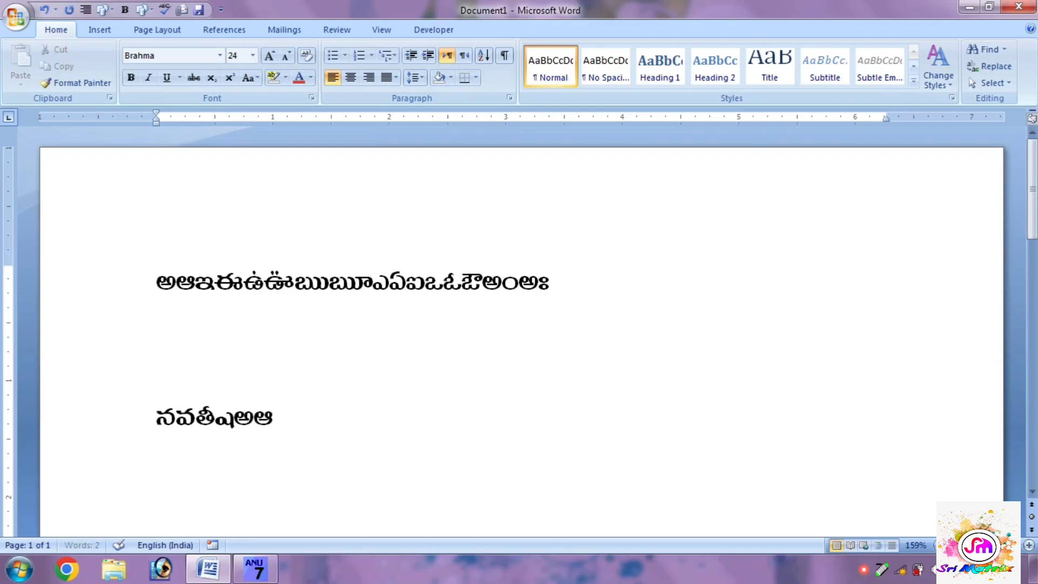
type("ఇఈ")
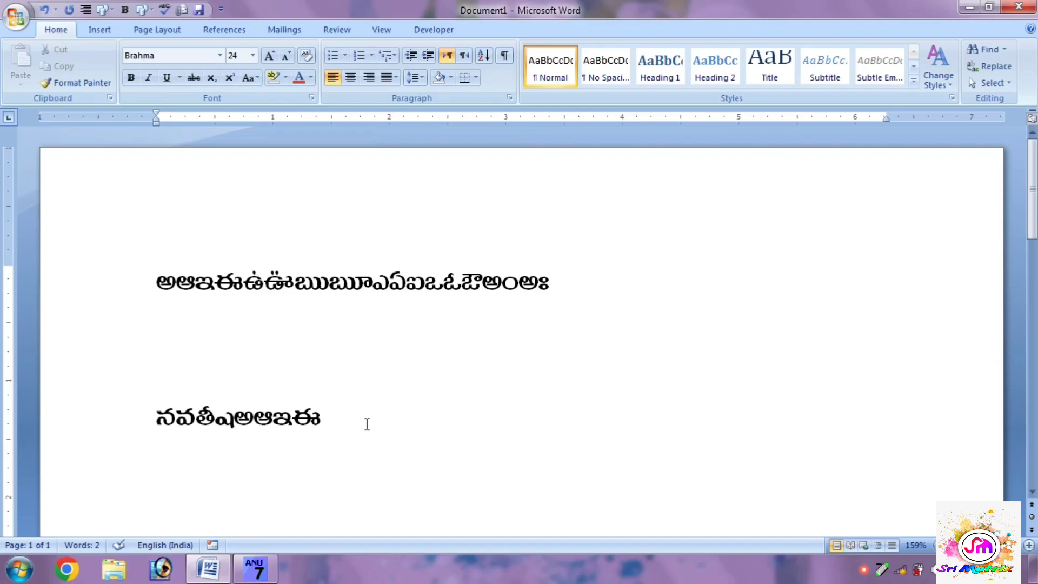
type("క్షిౠ")
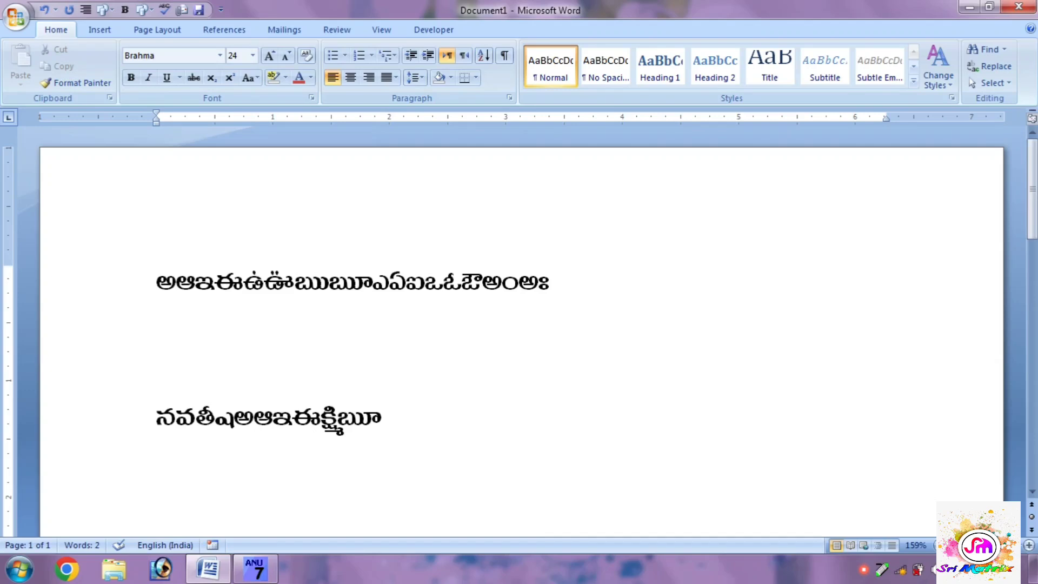
type("అఆ")
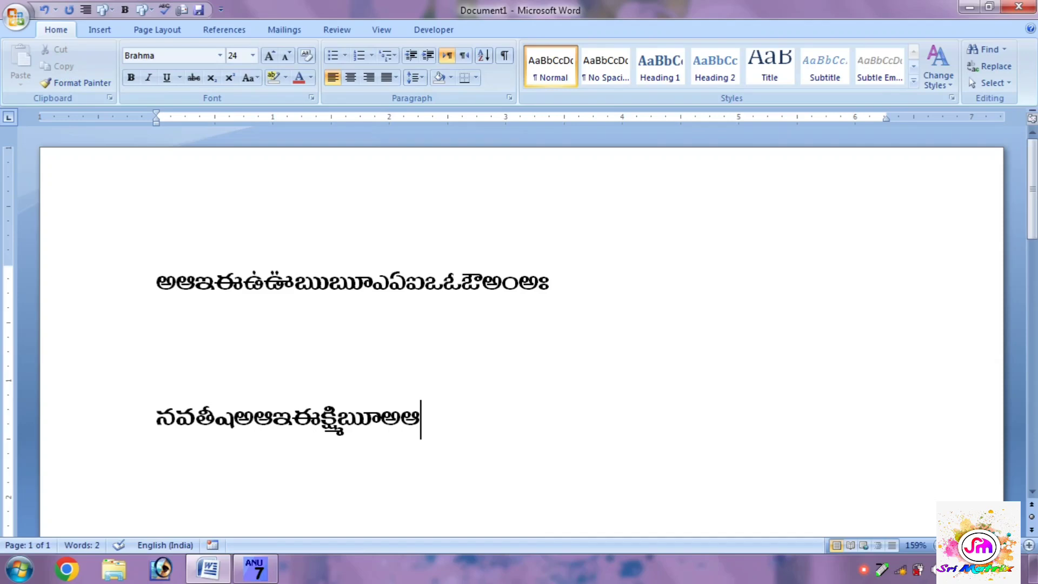
type("క్షిౠ")
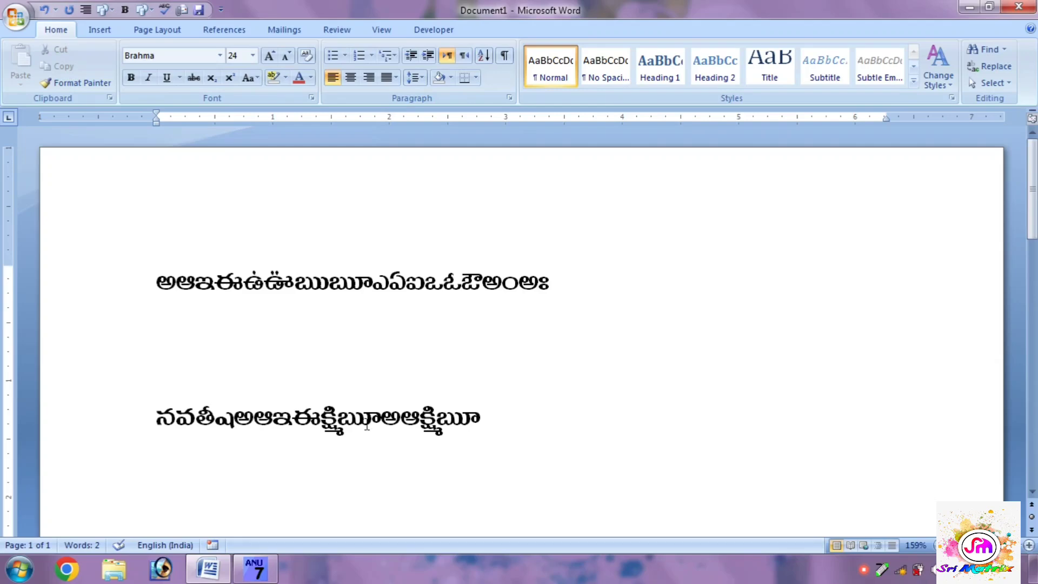
type("అఆ")
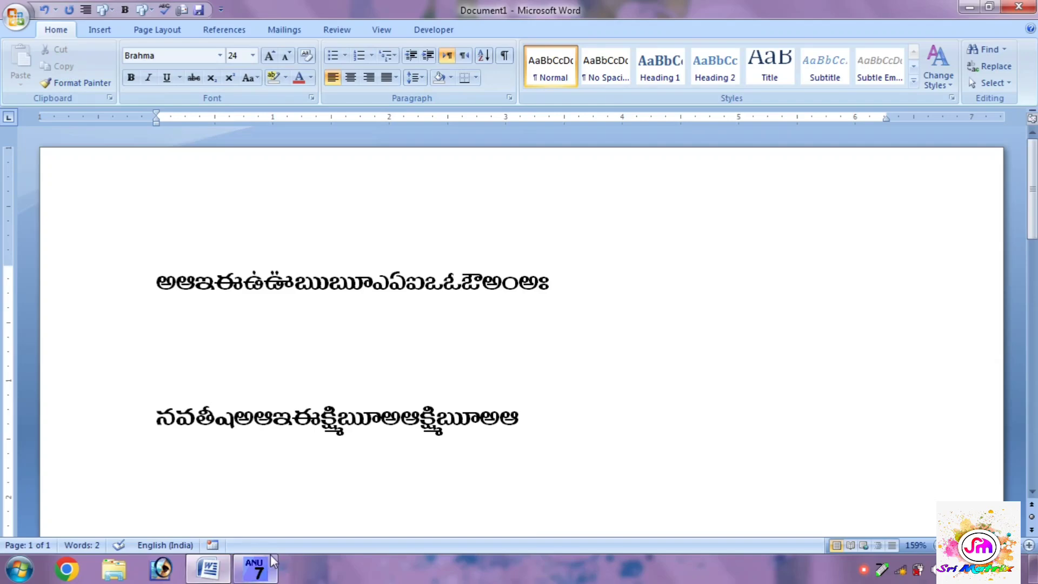
Step: Close ANU Script Manager again and add "నవతీష" at the end of the second text line
left_click(251, 572)
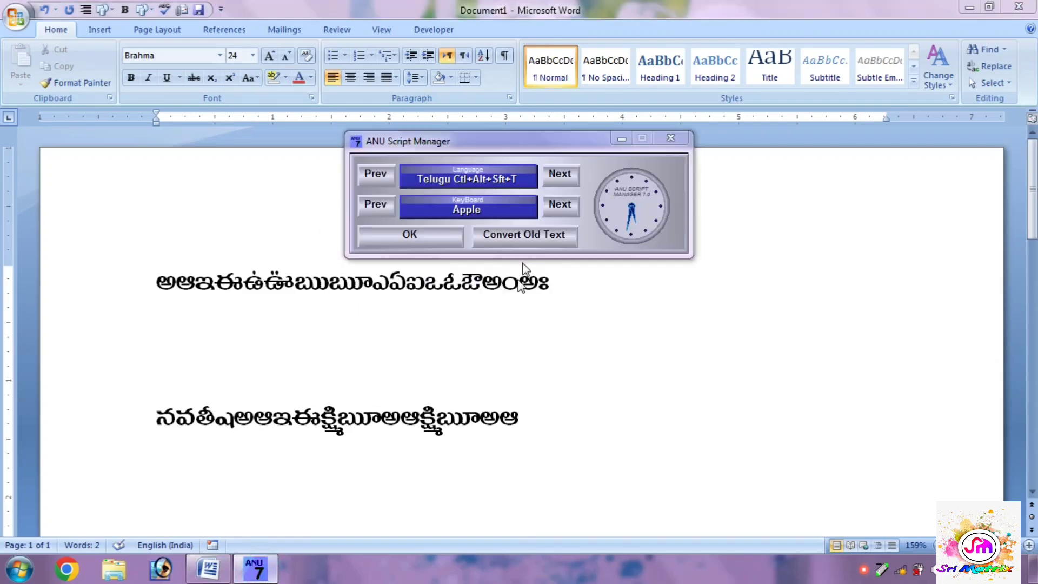
left_click(668, 140)
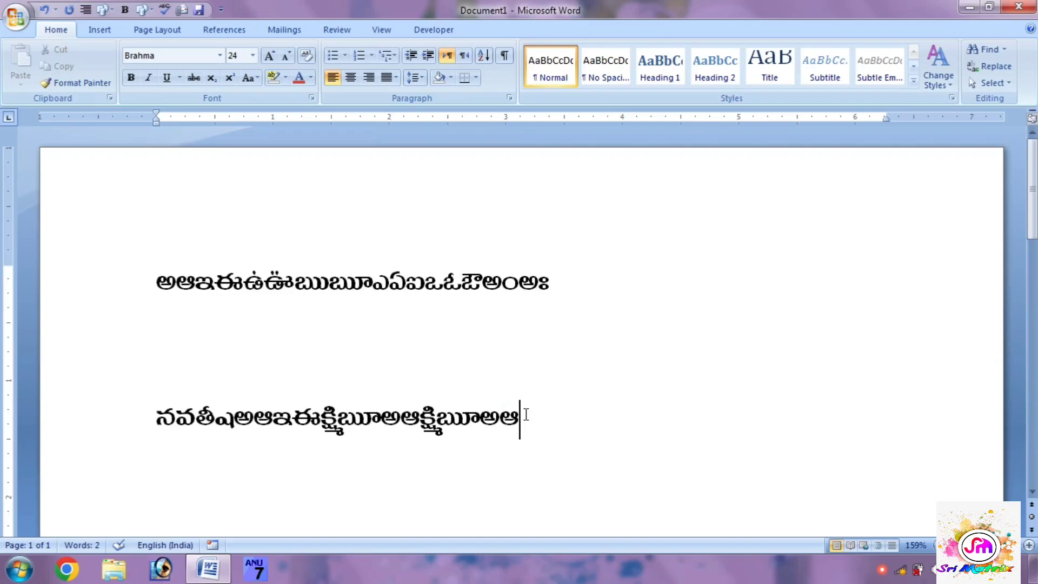
type("నవతీష")
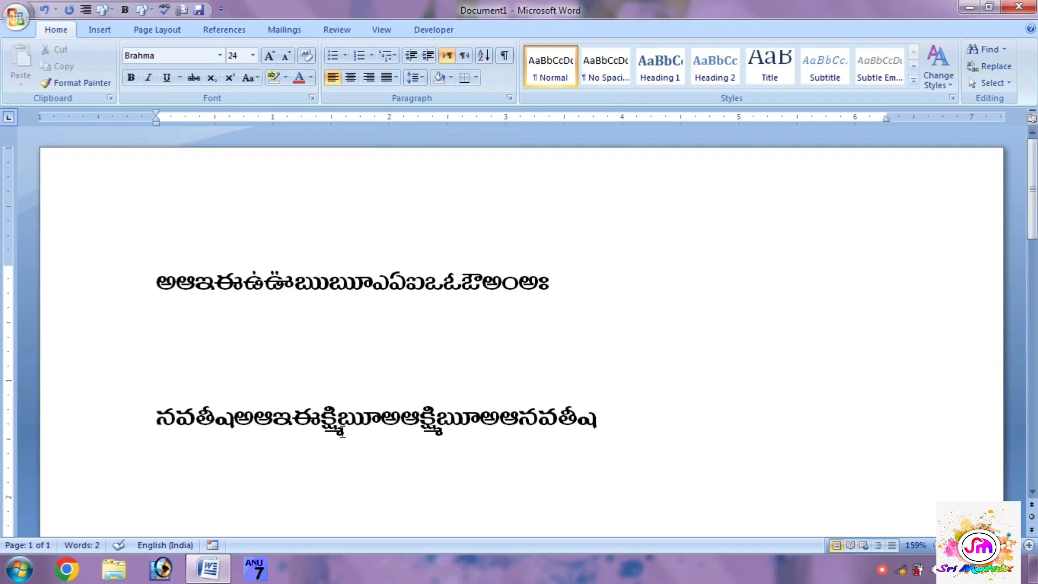
Step: Switch the font to Cambria (Headings) and add "asdasd" at the end of the second text line
left_click(220, 56)
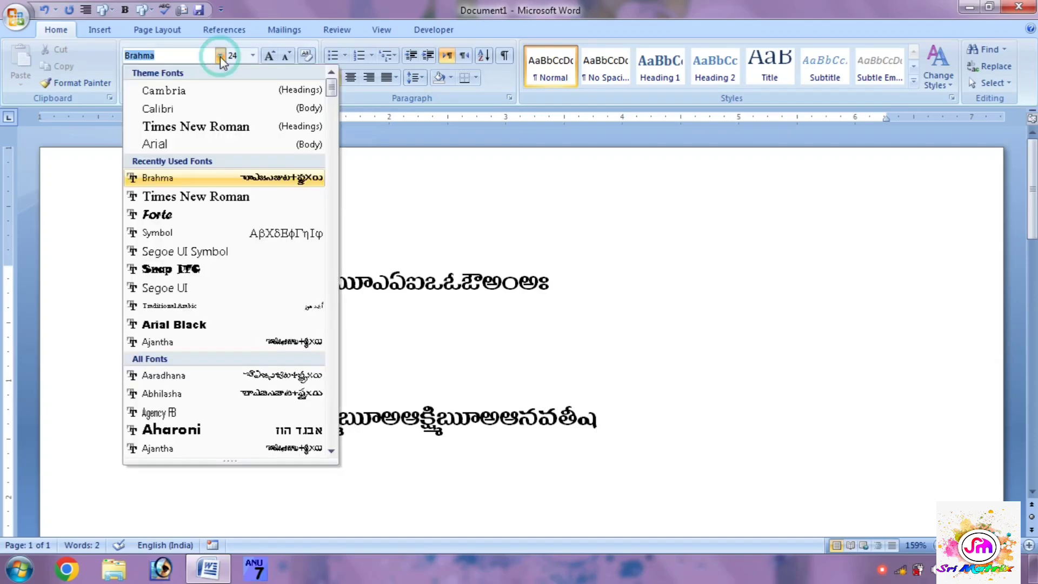
left_click(201, 98)
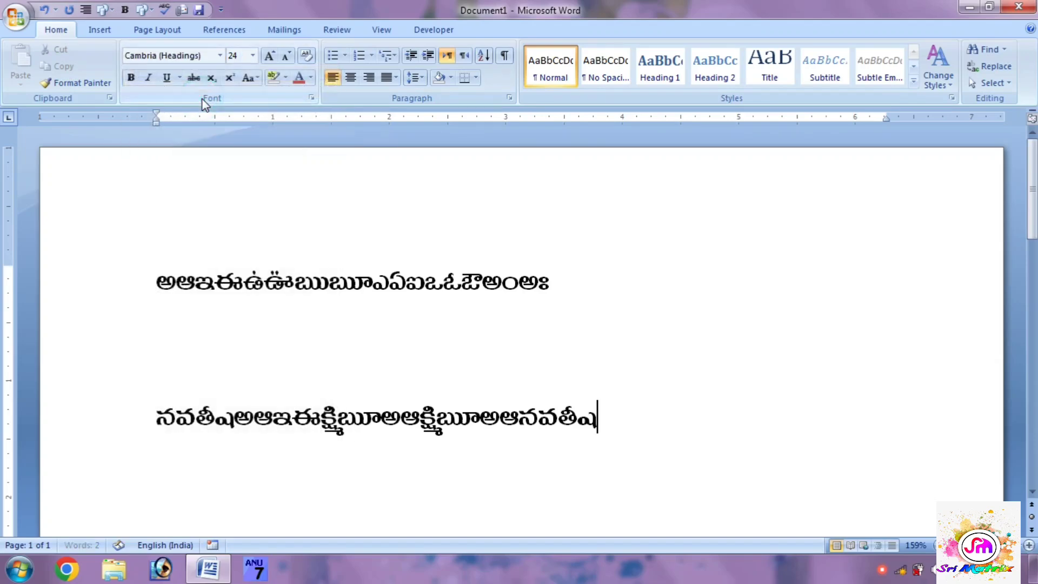
type("aSdasd")
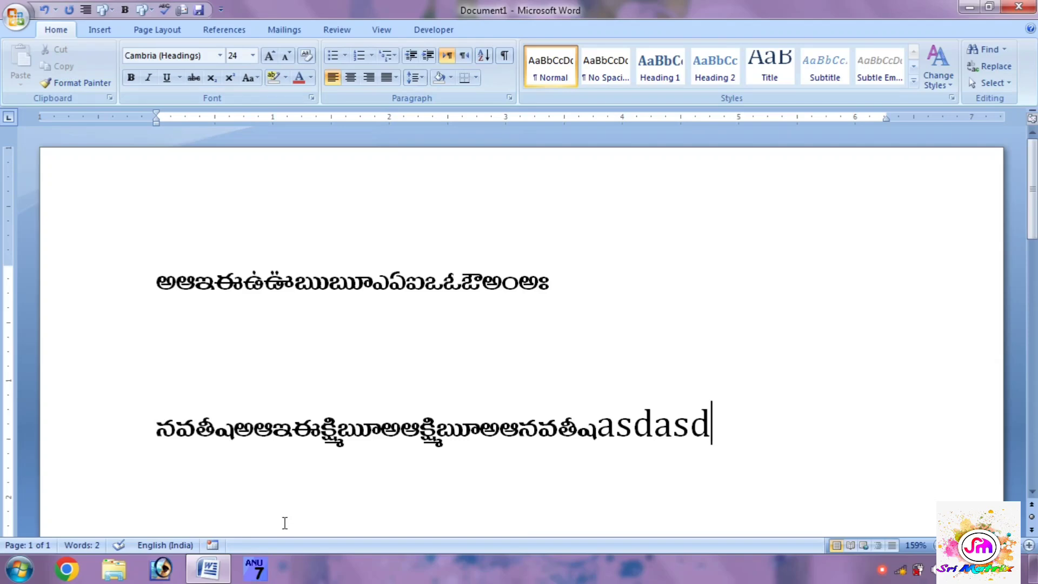
Step: Launch Anu Script Manager, confirm Telugu with the Apple keyboard layout, and return to the Word document
left_click(253, 578)
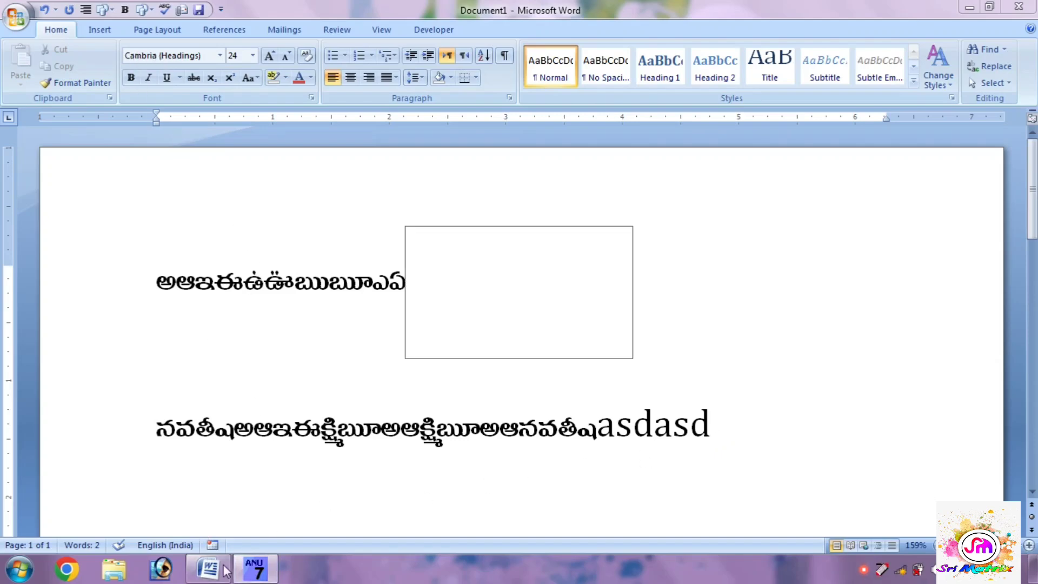
mouse_move(256, 573)
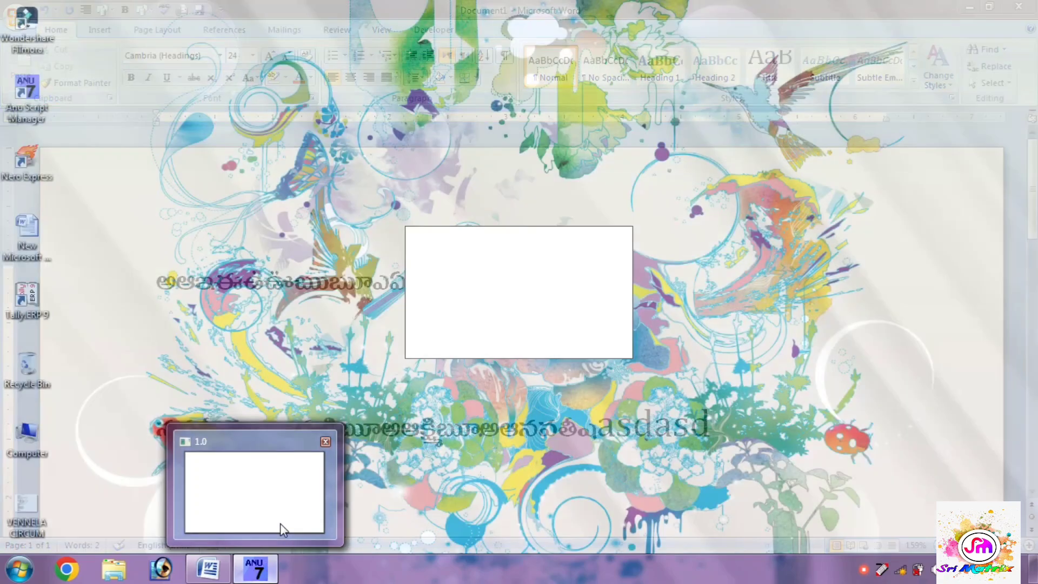
left_click(280, 523)
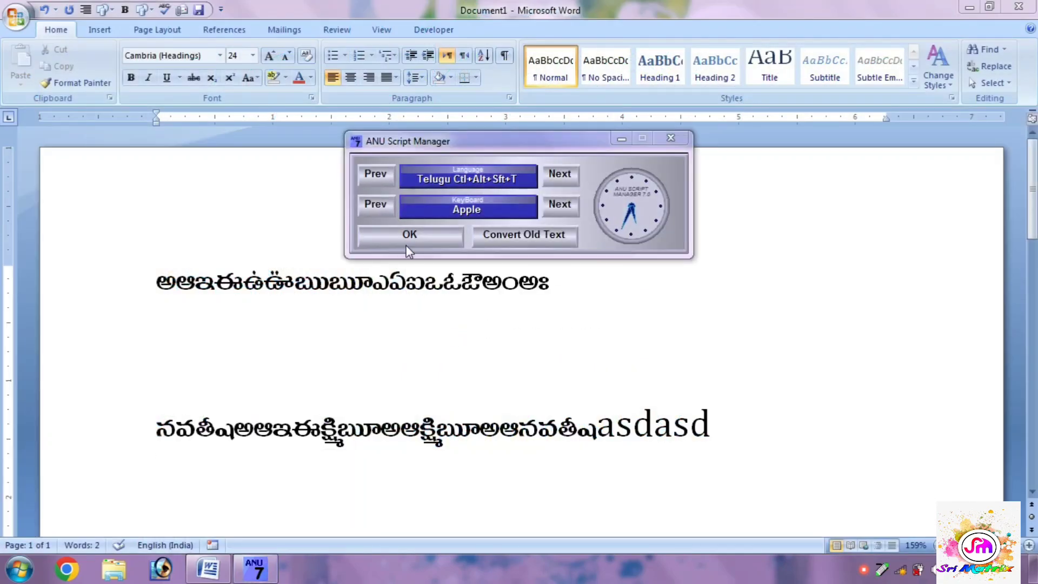
left_click(410, 236)
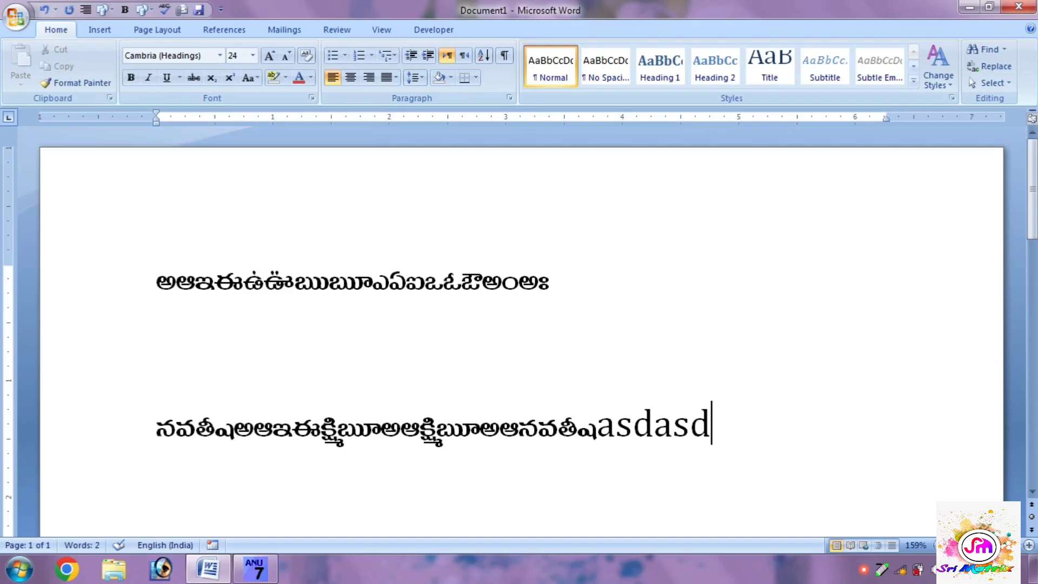
Step: Start a new line three paragraphs below the "asdasd" text and enter "N‡€’ÿ" in the Cambria font
key("Return")
key("Return")
key("Return")
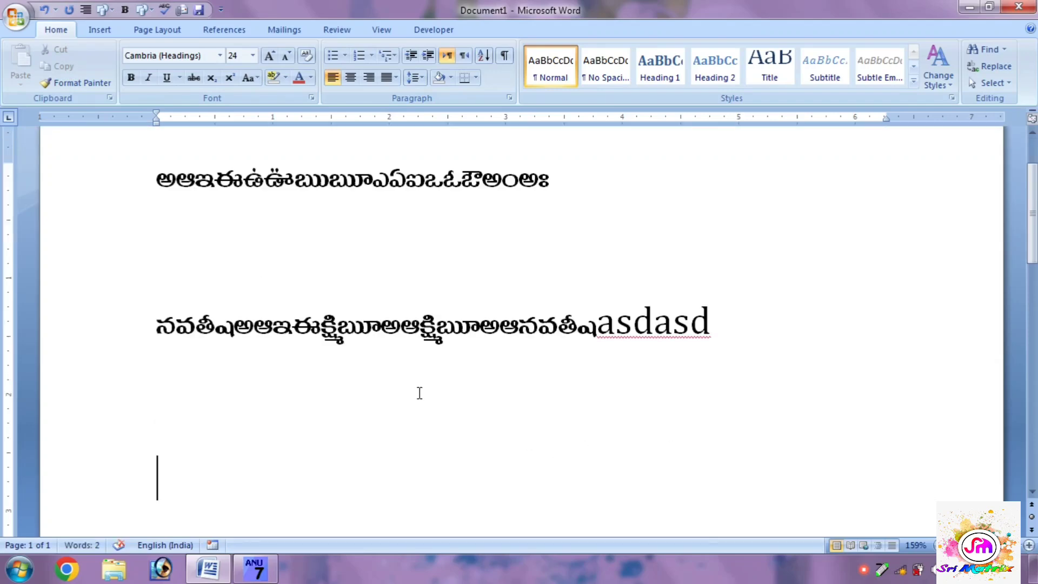
type("n‡")
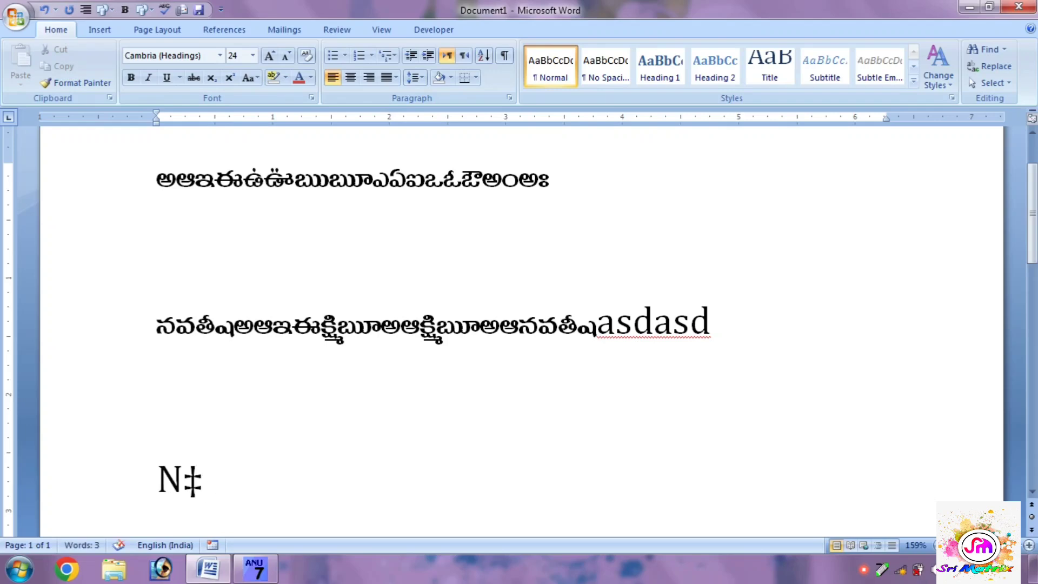
type("€’ÿ")
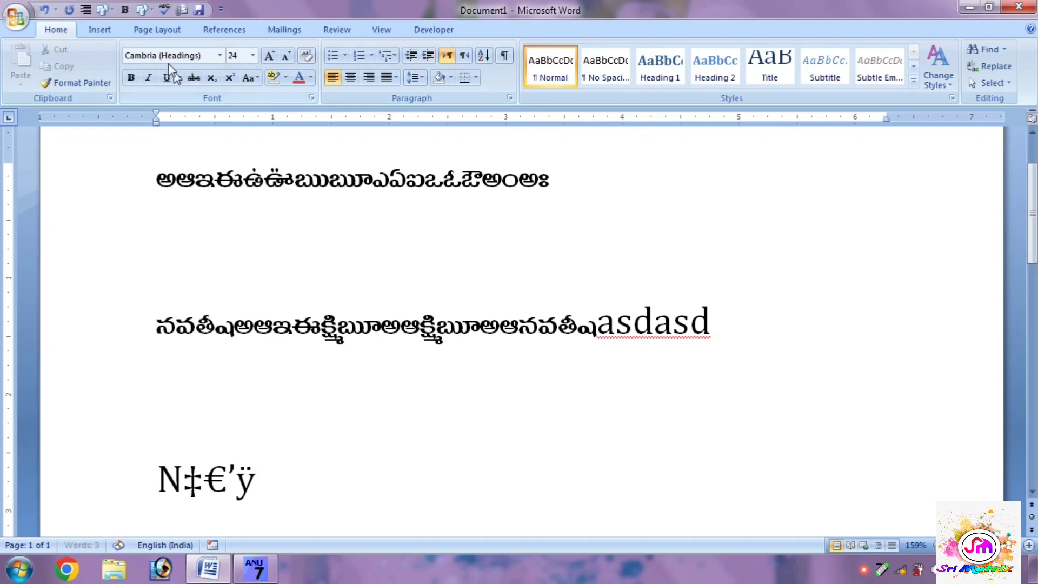
Step: Switch the font to Brahma and append the Telugu characters "అఈక్ష్మిఋ" to the third text line
left_click(220, 55)
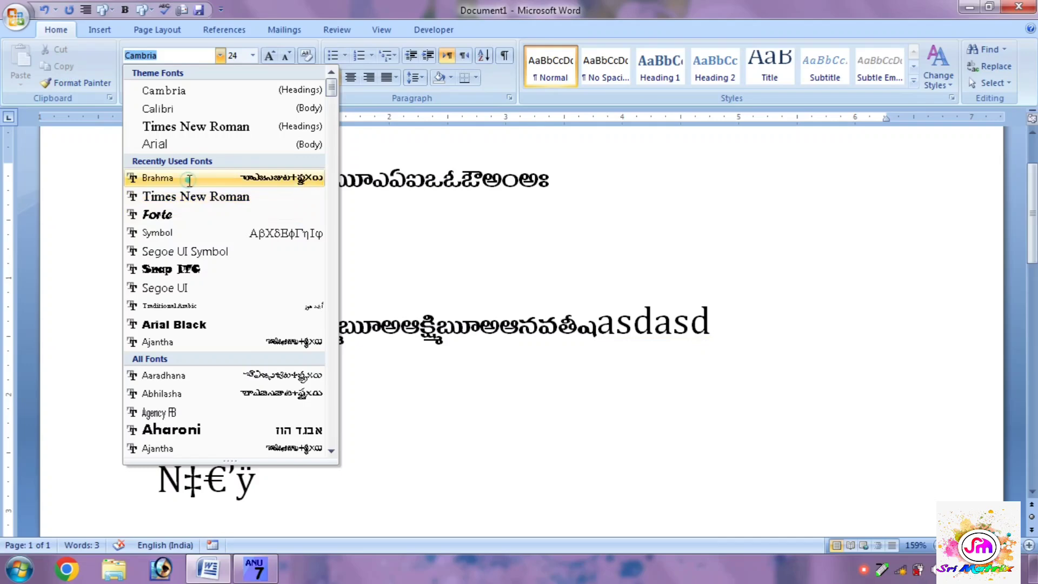
left_click(162, 177)
type("a")
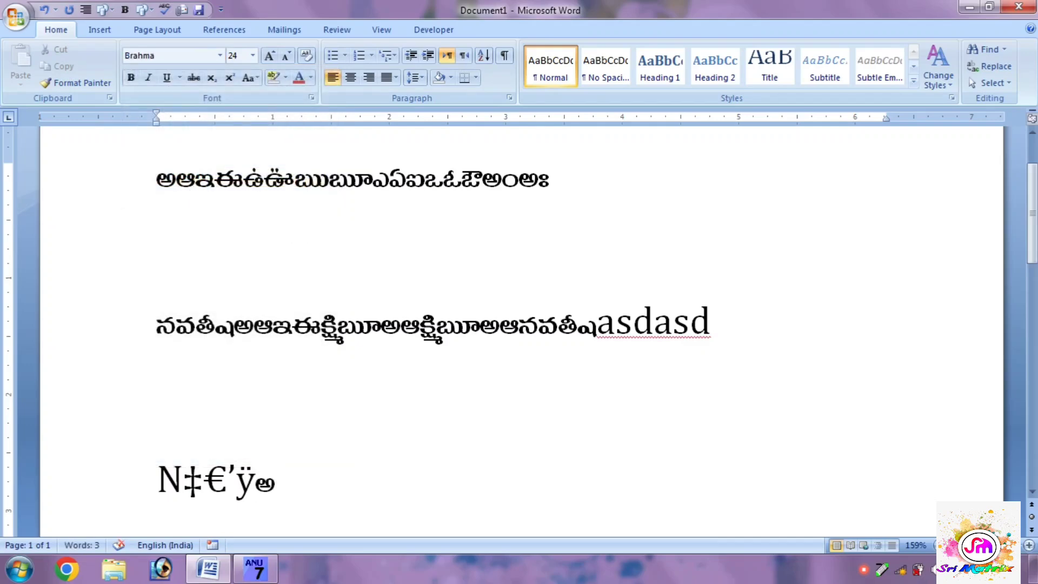
type("I")
type("క్ష్మి")
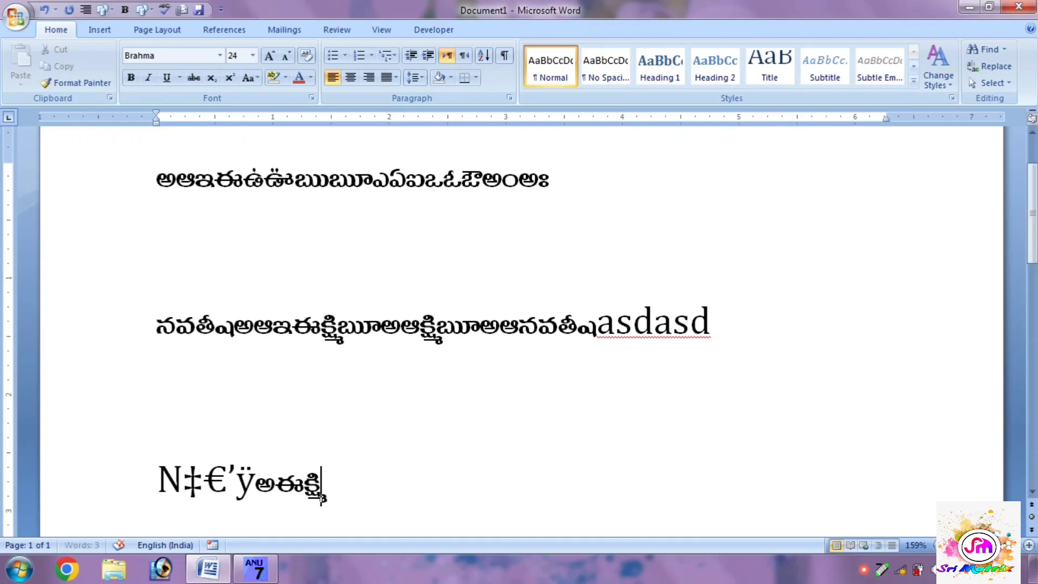
type("బు")
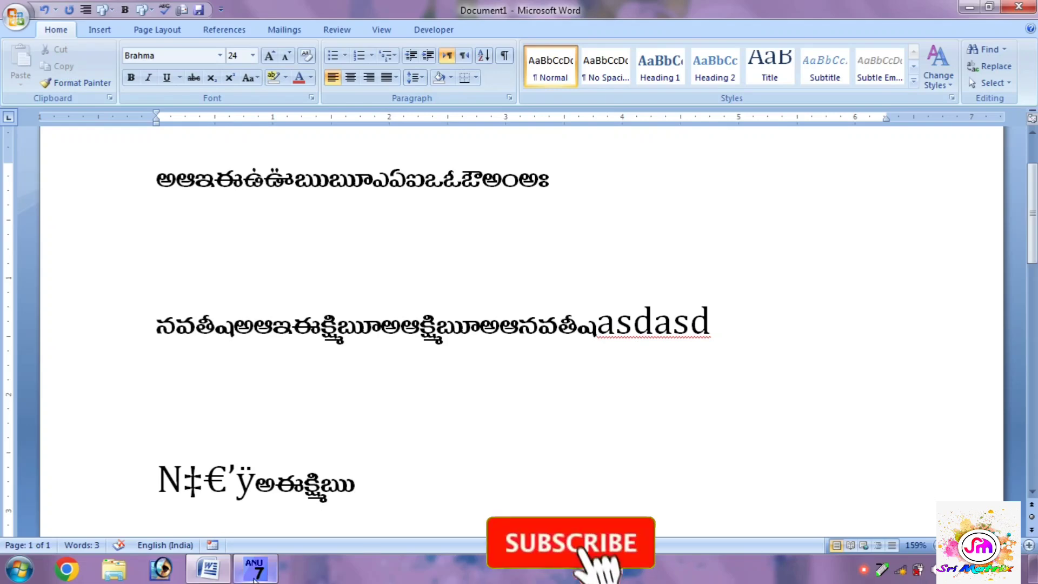
Step: Close ANU Script Manager and append the characters "నషవతీ" to the third text line
mouse_move(256, 578)
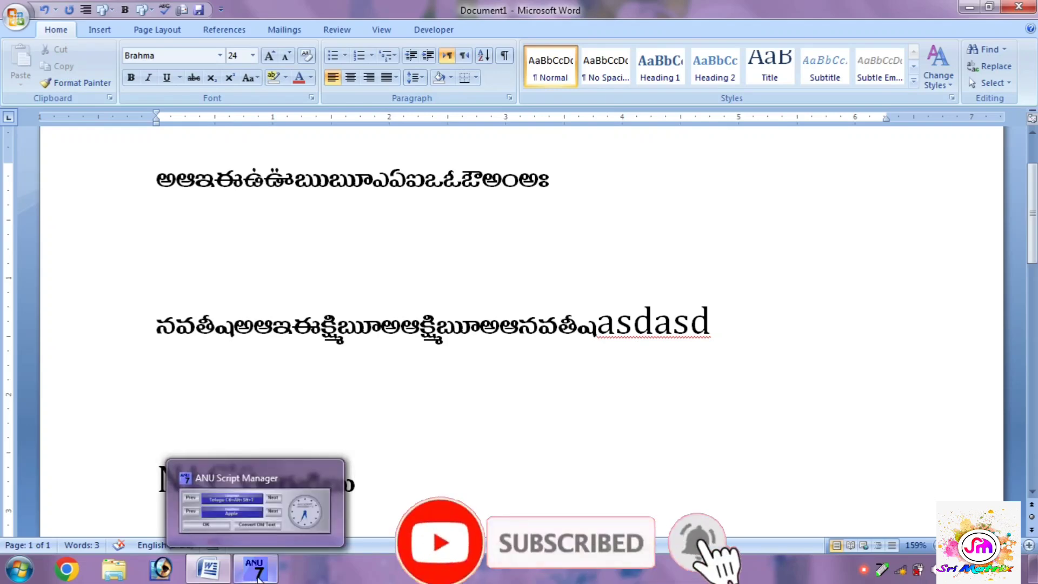
left_click(256, 578)
left_click(673, 138)
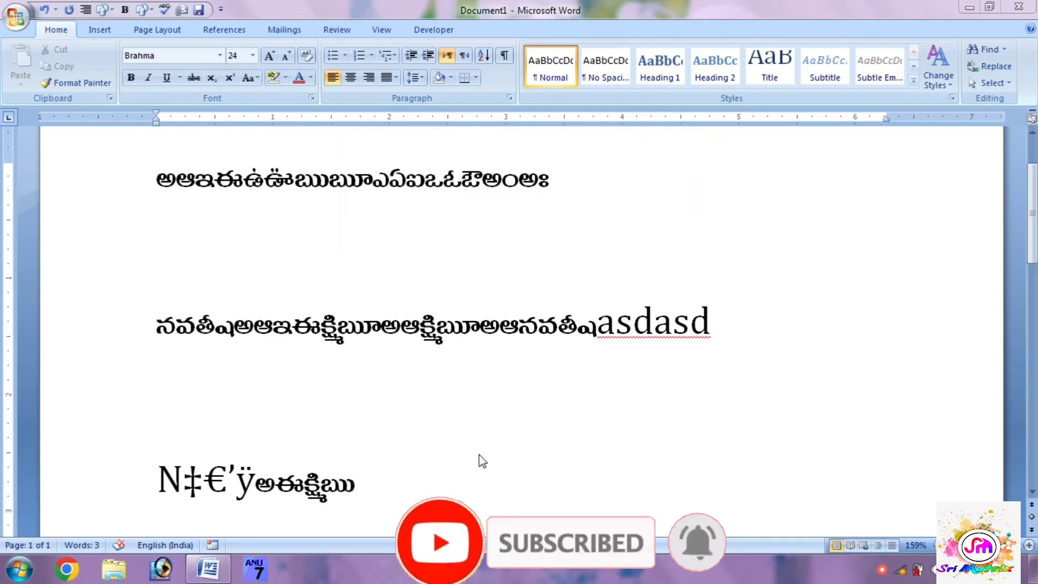
type("న")
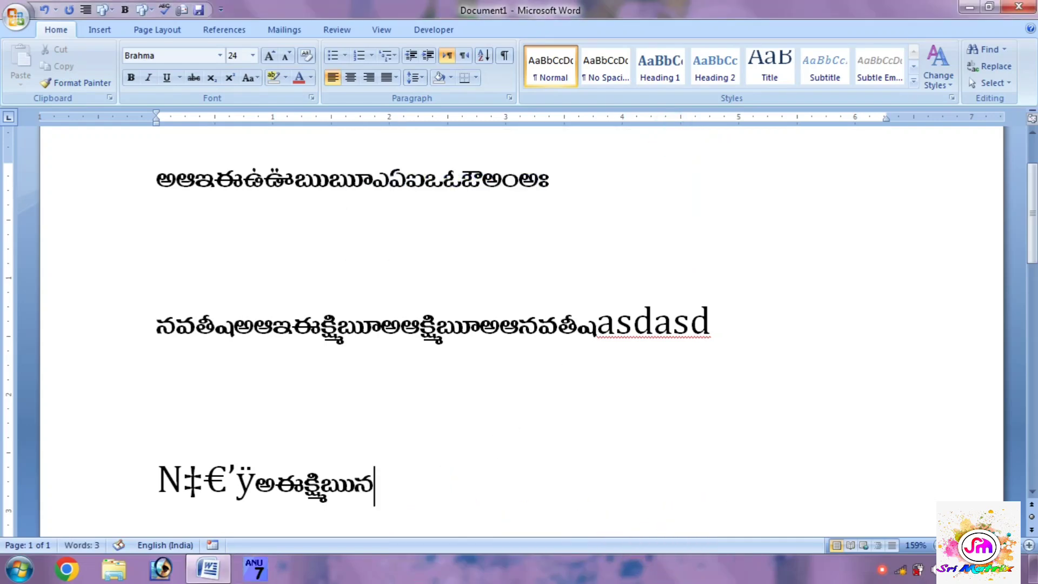
type("షవతీ")
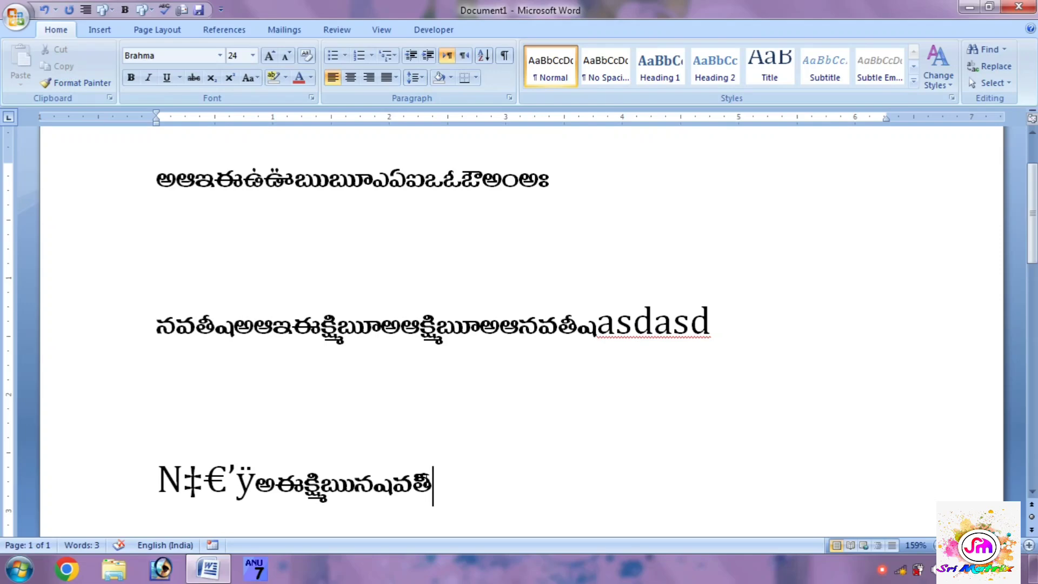
Step: Close the Word document without saving its changes and return to the desktop
left_click(1025, 5)
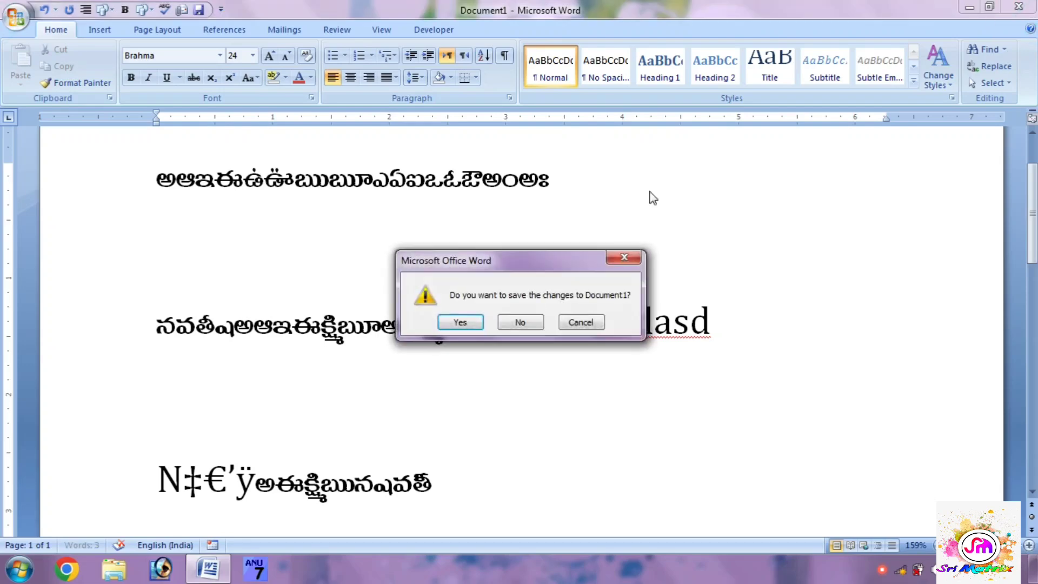
left_click(515, 326)
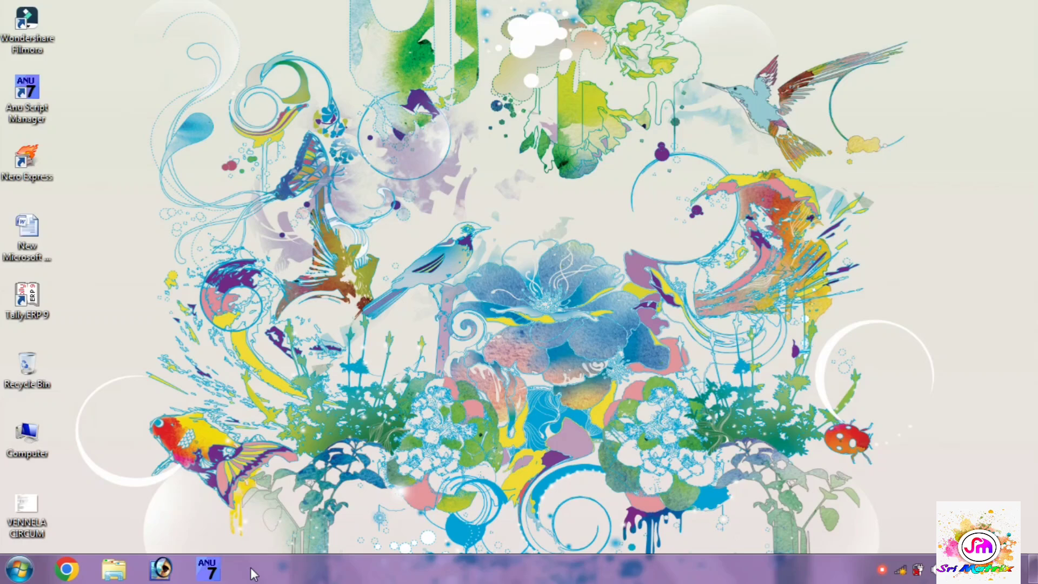
right_click(474, 206)
left_click(503, 250)
Step: Launch Adobe Photoshop 7.0 from the full list of installed programs
left_click(19, 568)
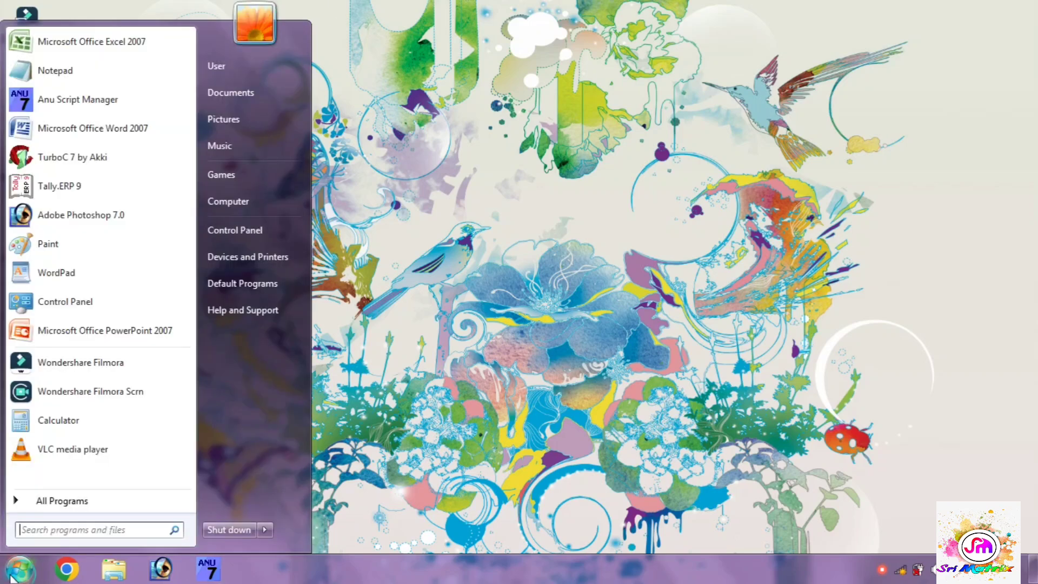
left_click(77, 500)
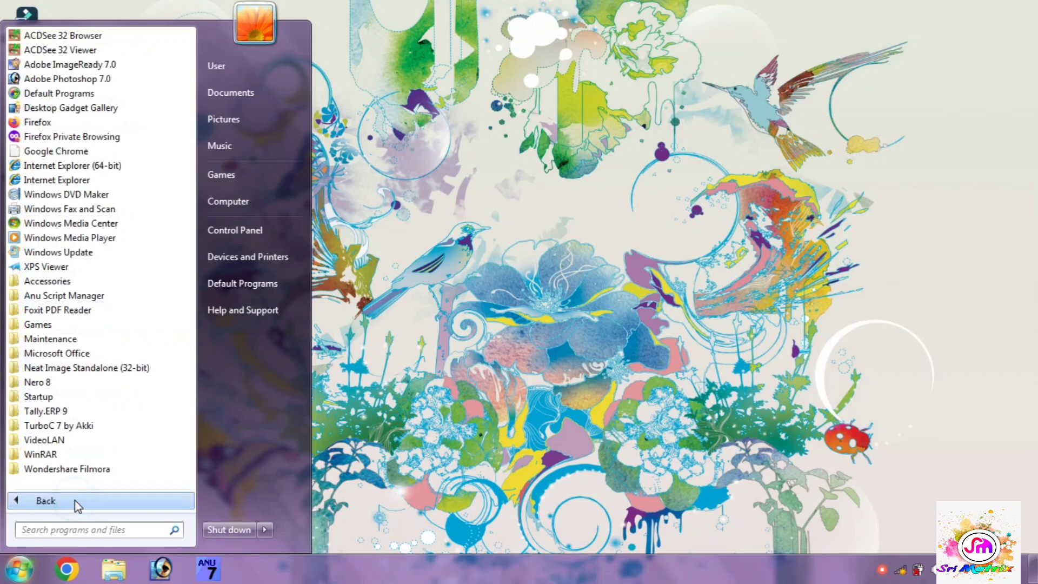
left_click(109, 80)
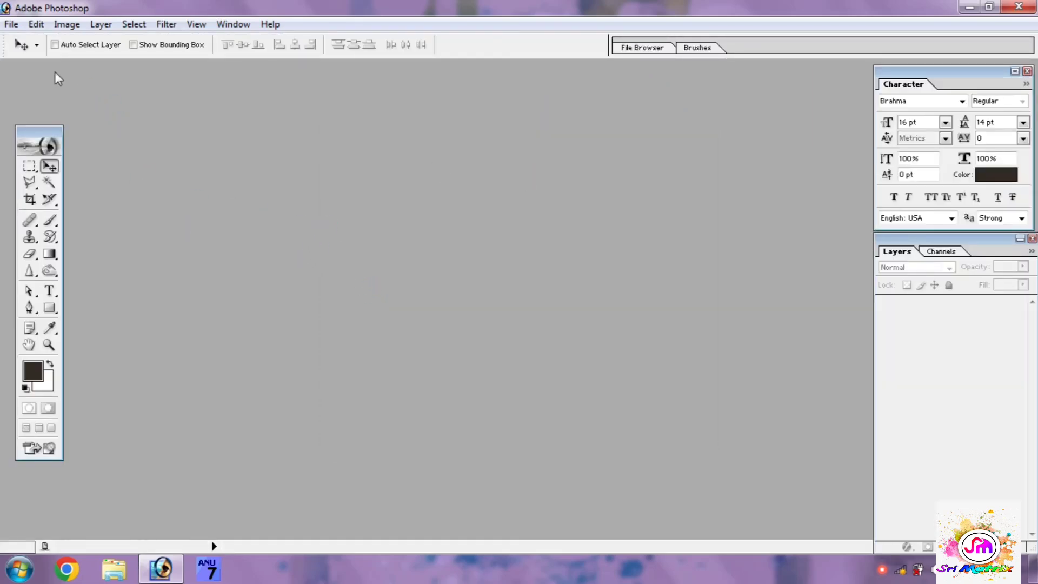
Step: Create a white A4 RGB image at 300 pixels/inch and maximize its window
left_click(11, 23)
left_click(25, 39)
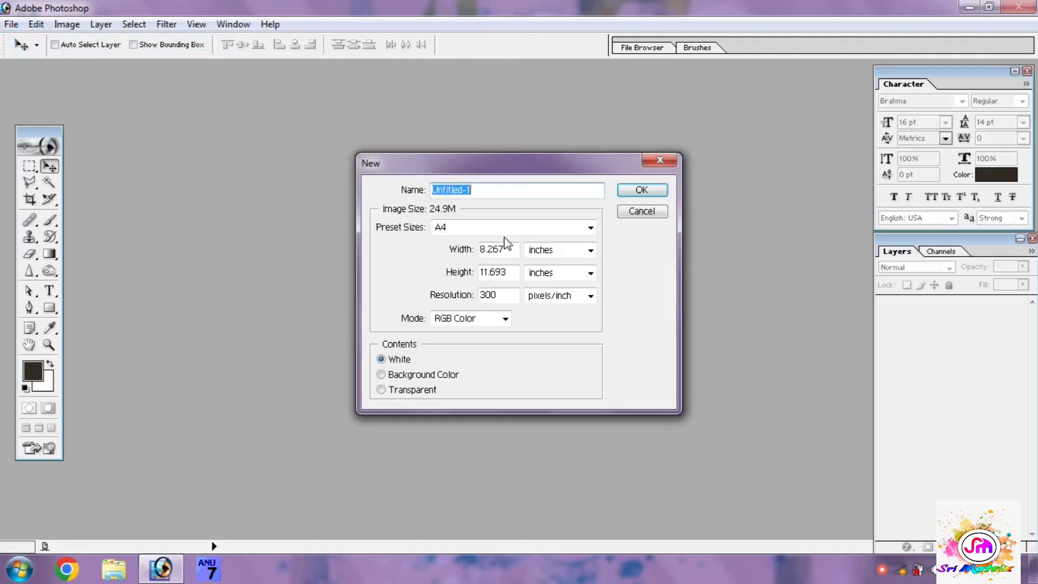
left_click(643, 191)
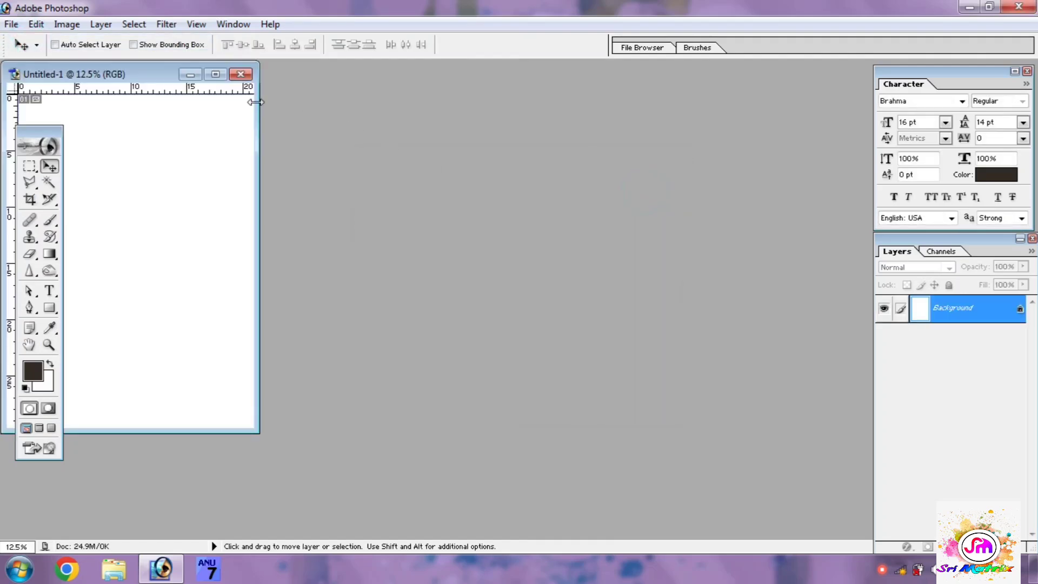
left_click(215, 74)
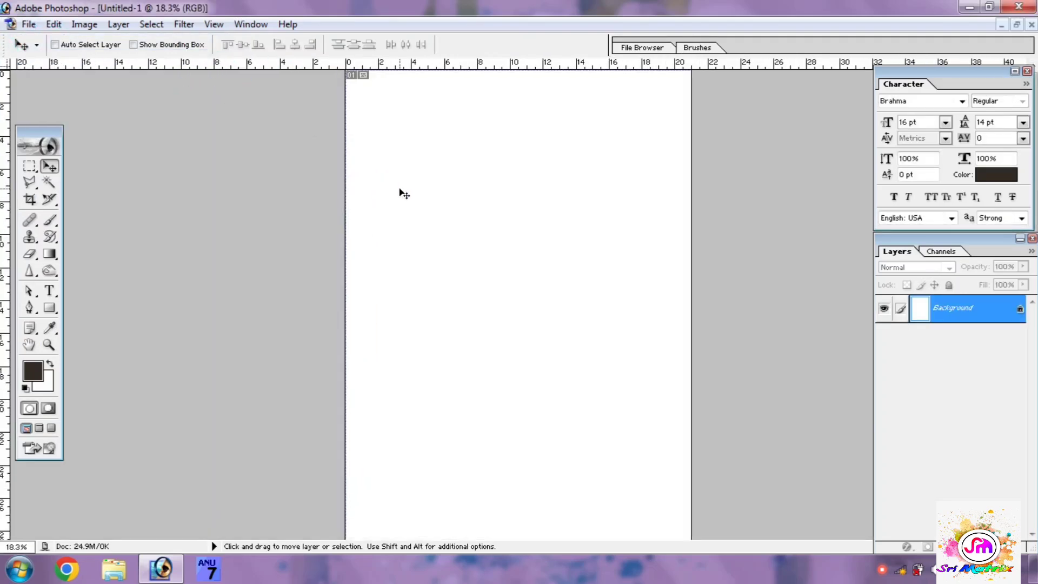
key("ctrl+plus")
key("ctrl+plus")
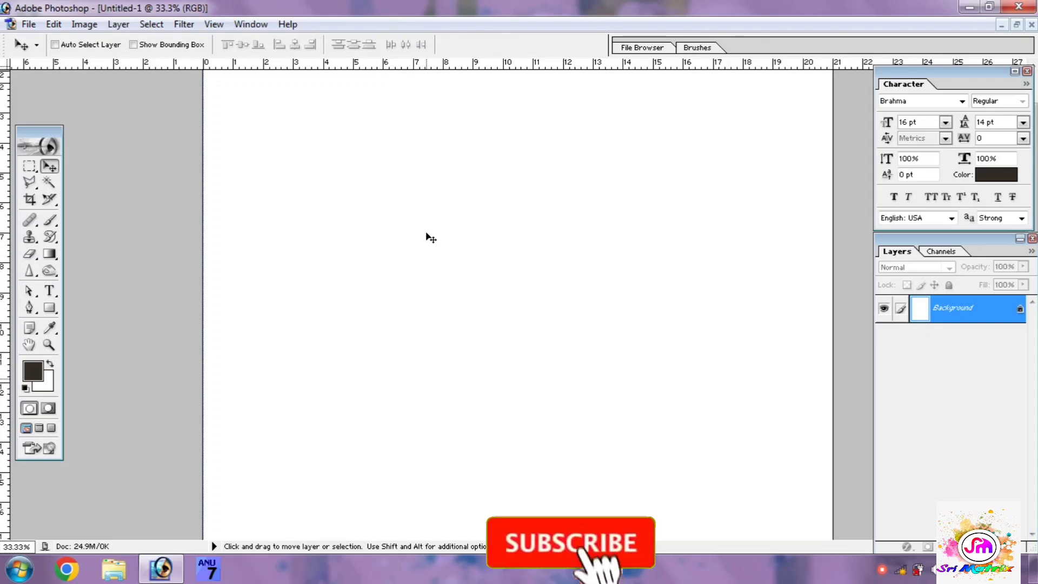
Step: Set the Horizontal Type tool to Brahma, 36 pt, left-aligned, and start a text layer in the page's upper-left area
left_click(50, 296)
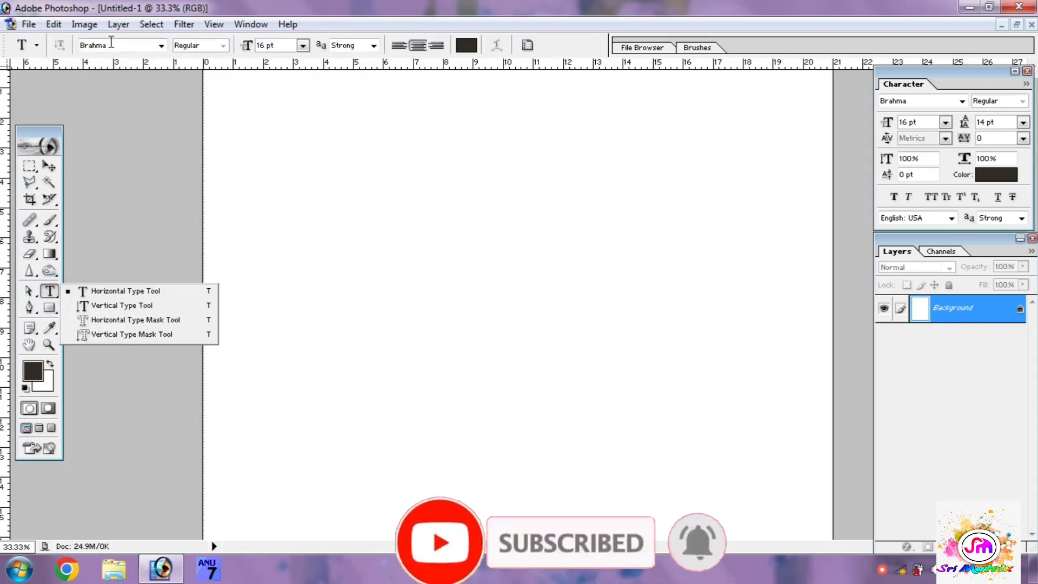
left_click(161, 47)
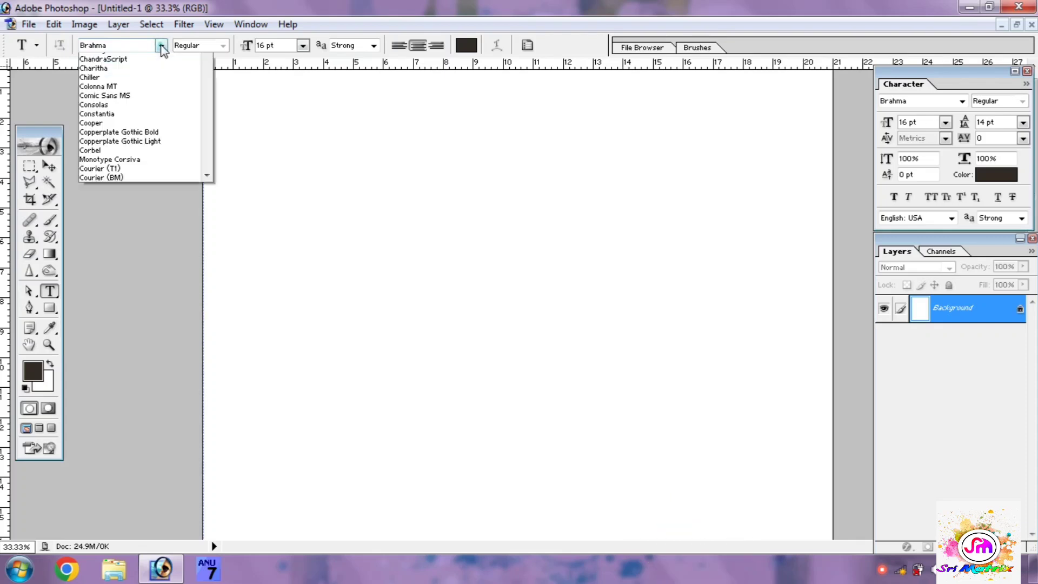
left_click(123, 58)
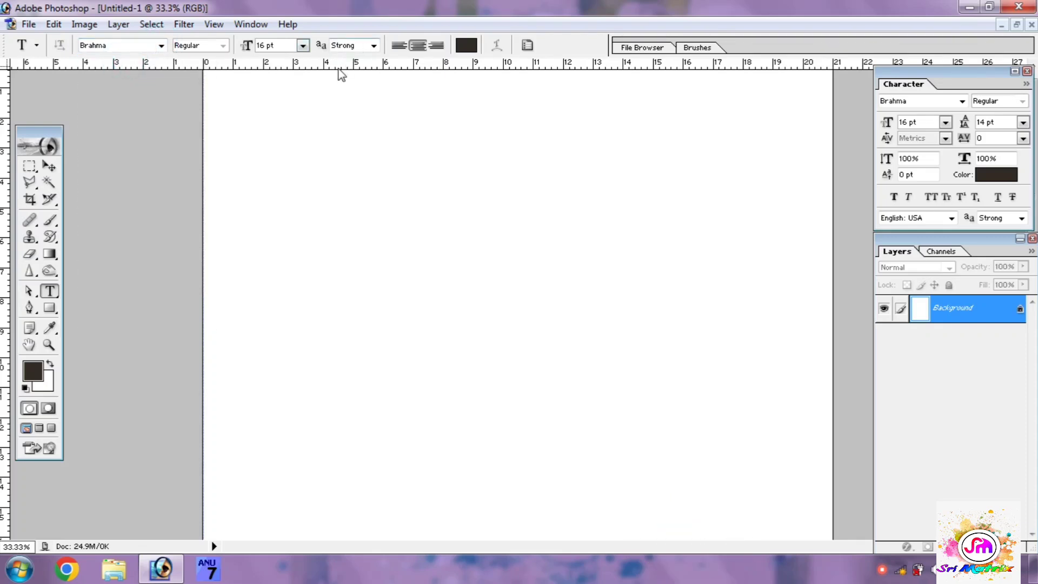
left_click(303, 46)
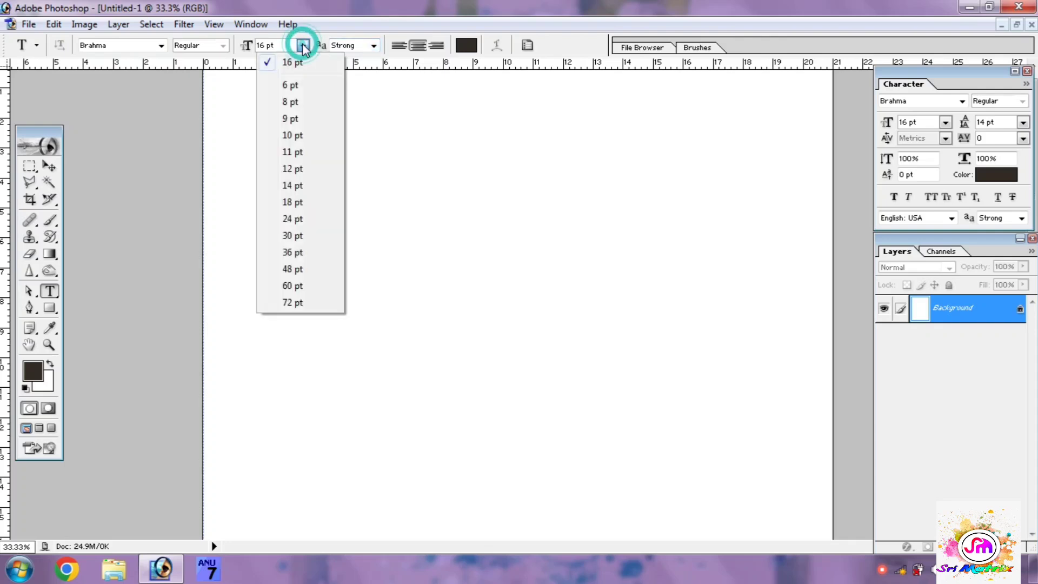
left_click(290, 259)
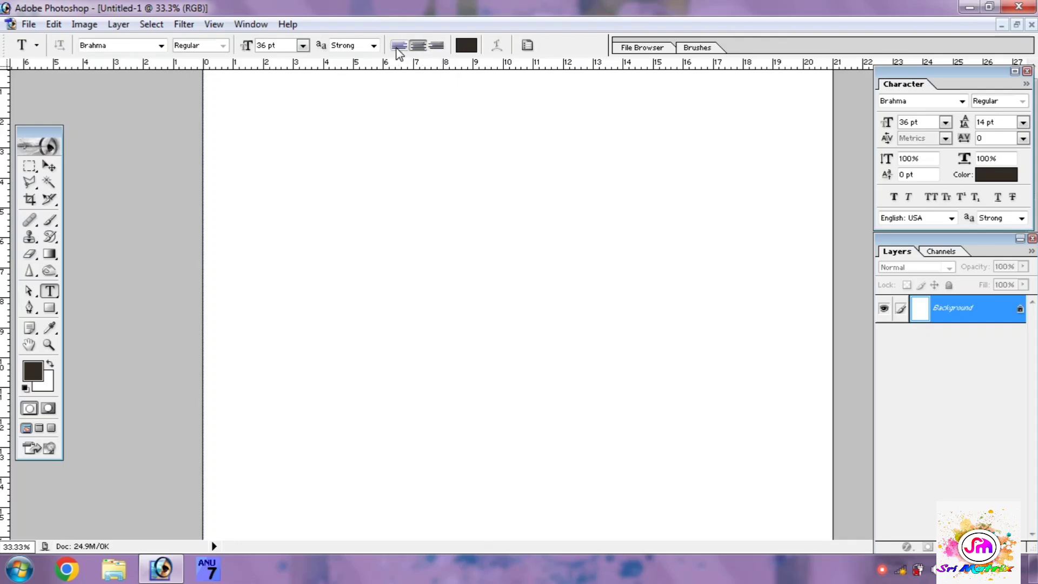
left_click(399, 45)
left_click(262, 137)
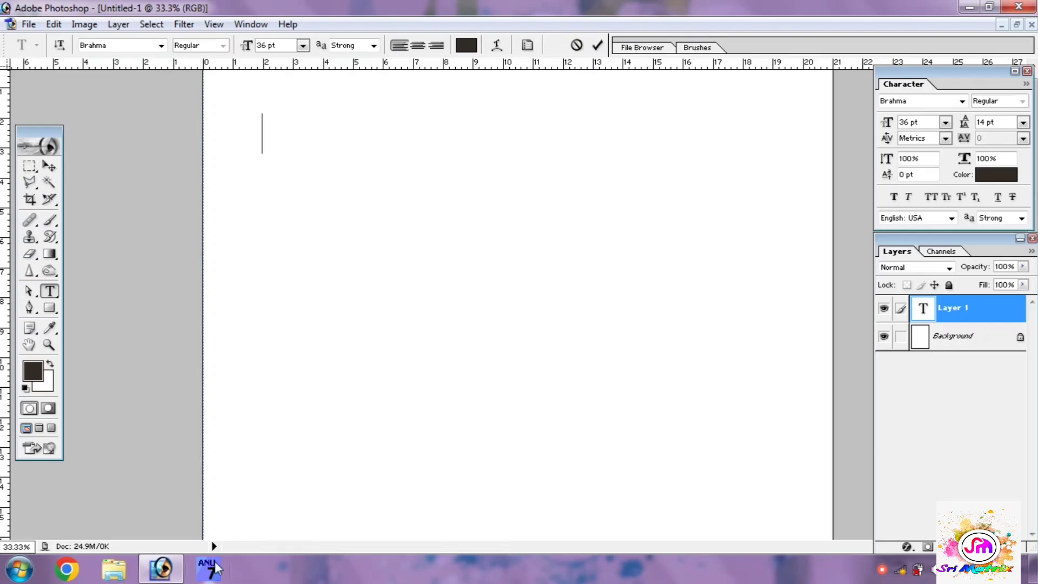
Step: Try entering test characters in the new text layer without Anu Script Manager running, and clear them
type("ఘలఘల")
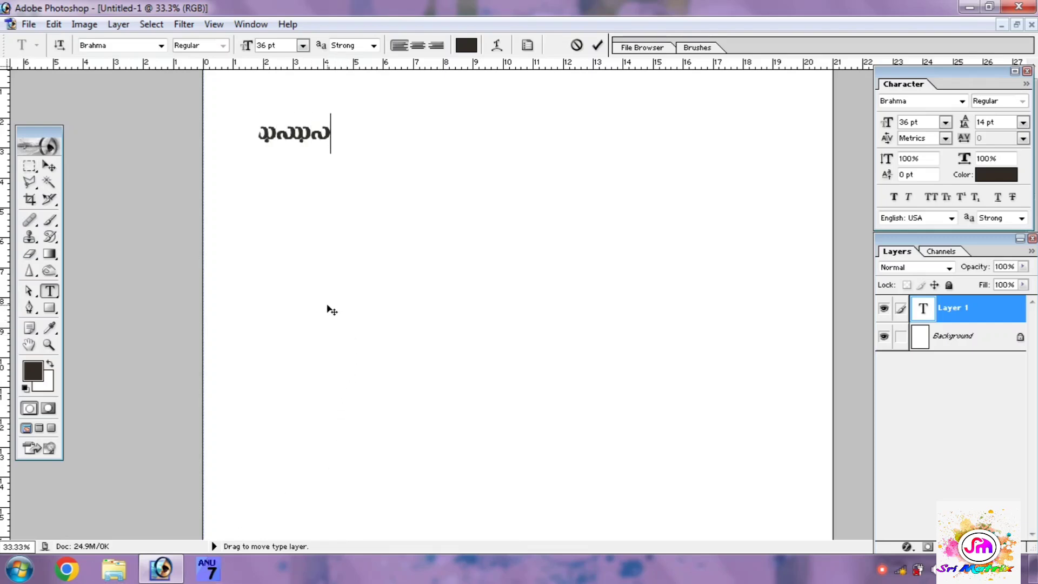
key("BackSpace")
key("BackSpace")
key("BackSpace")
key("BackSpace")
key("BackSpace")
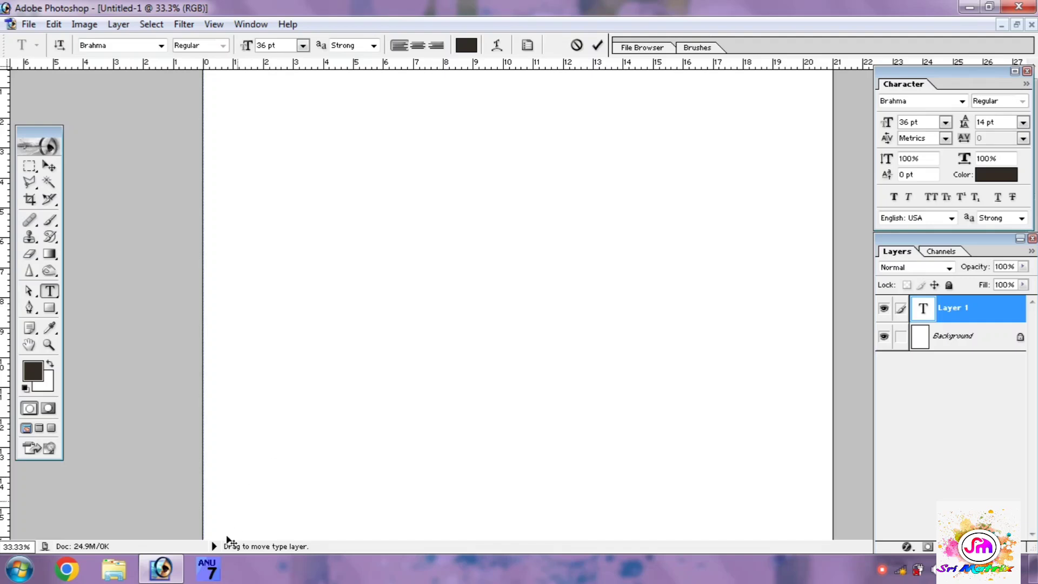
Step: Start Anu Script Manager with the Telugu language and Apple keyboard, and place the insertion point in the page's empty text layer
left_click(210, 568)
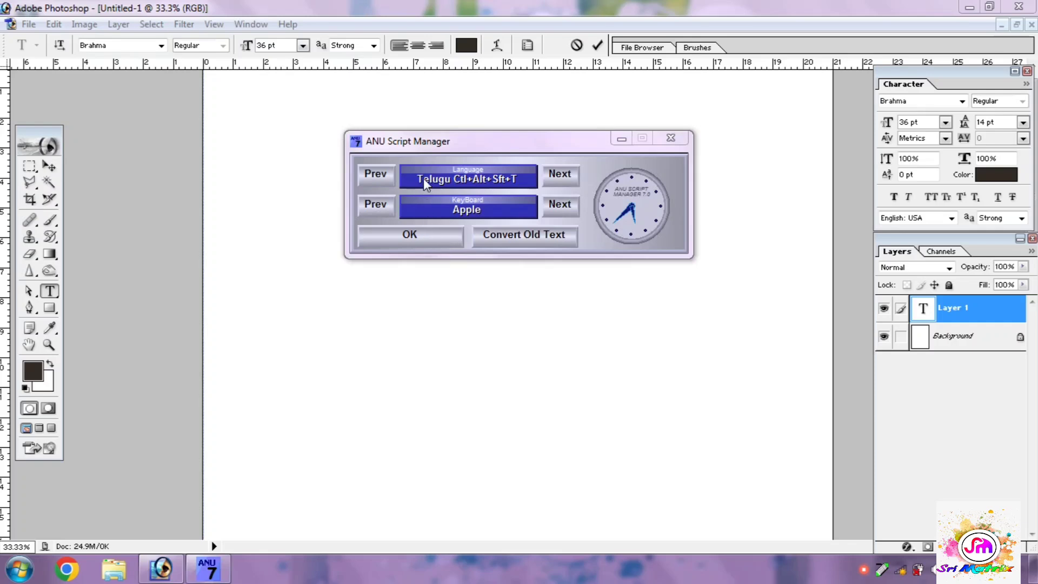
left_click(426, 236)
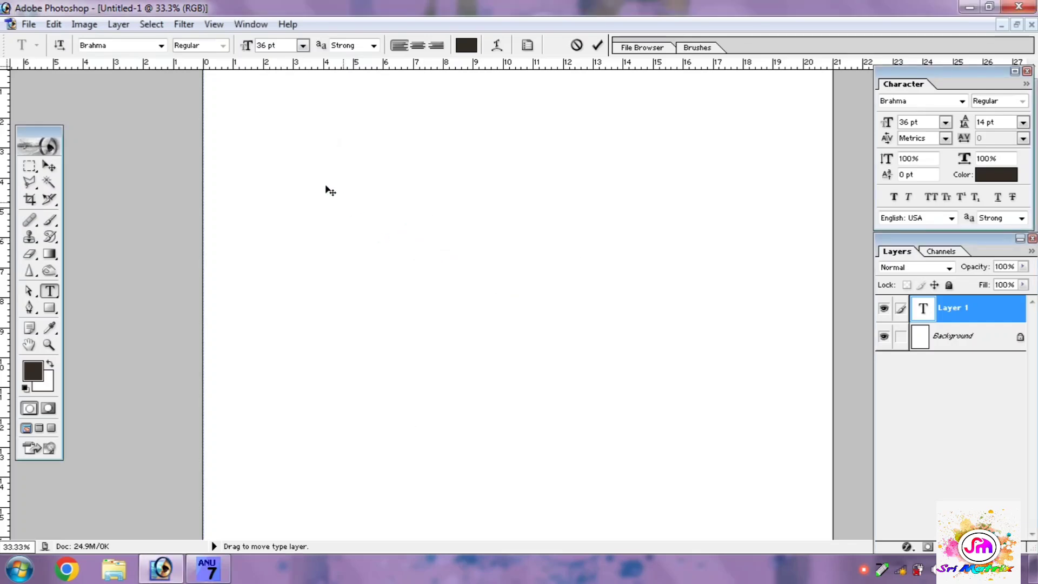
left_click(273, 134)
Step: Enter the Telugu vowels అఆఇఈఉఊఋౠఎఏఐఒఓఔఅం followed by a final అ in the text layer
type("a")
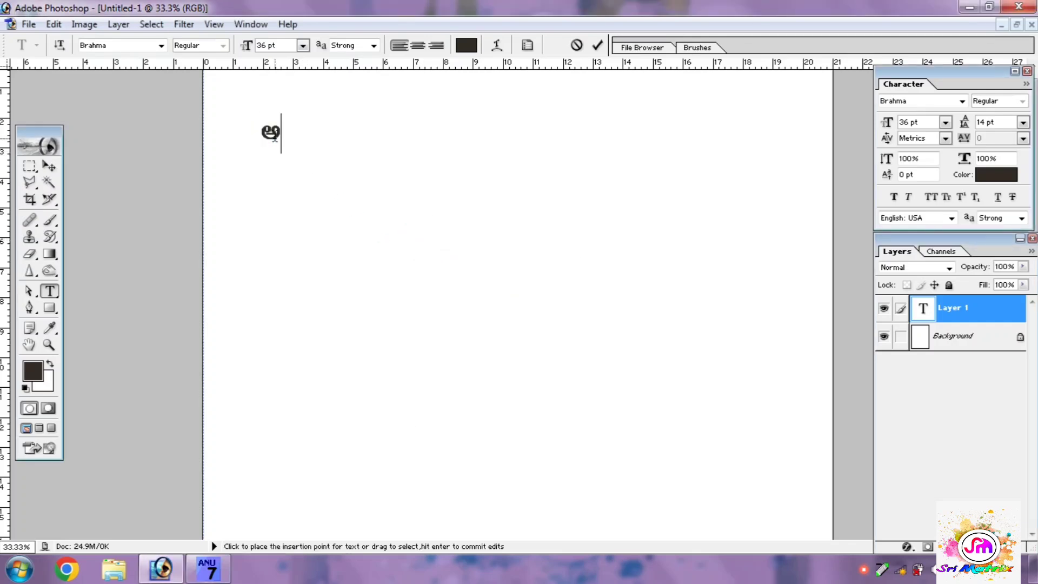
type("aiIu")
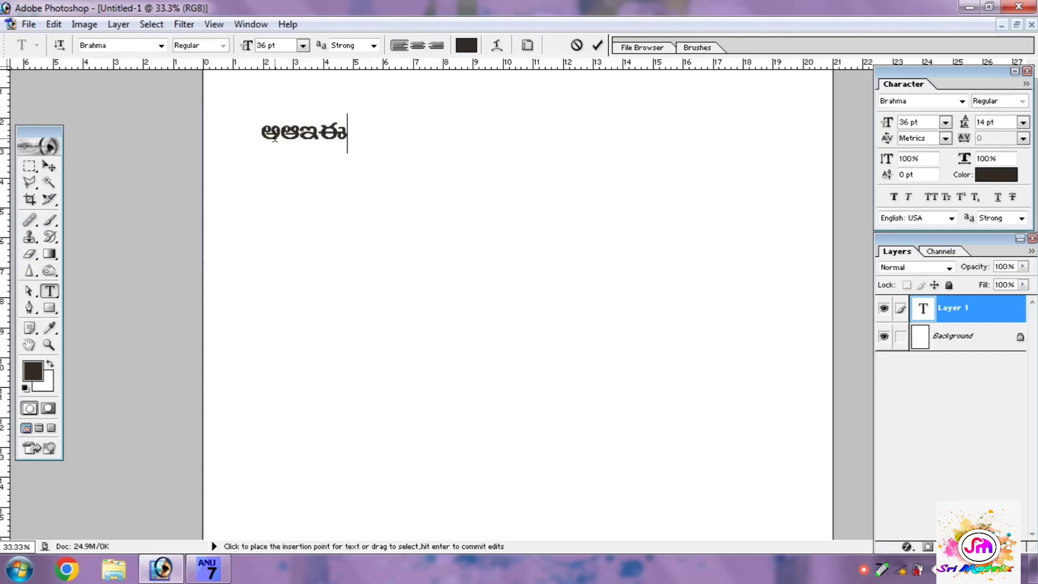
type("U")
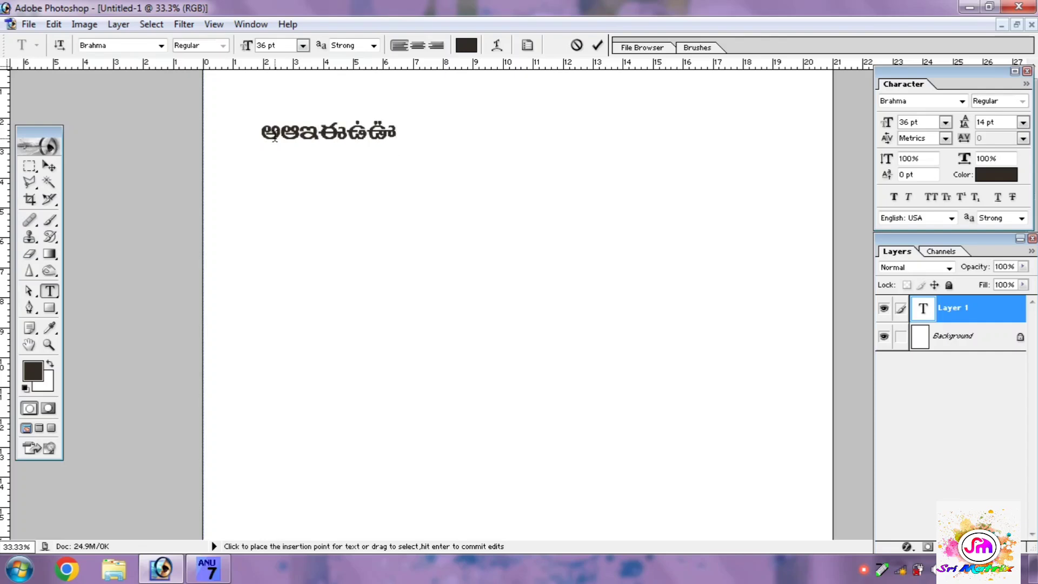
type("RRReE")
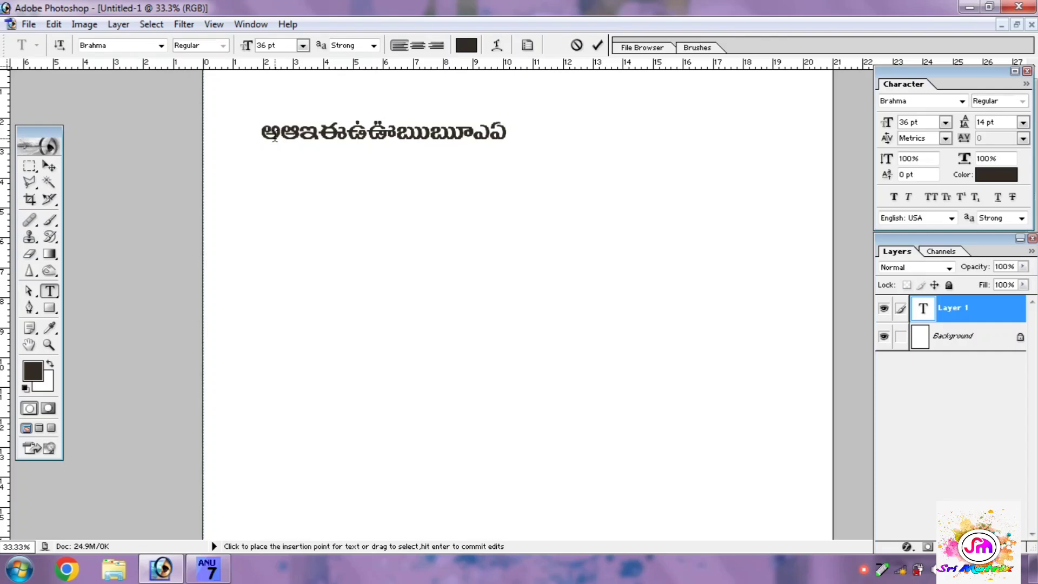
type("aioO")
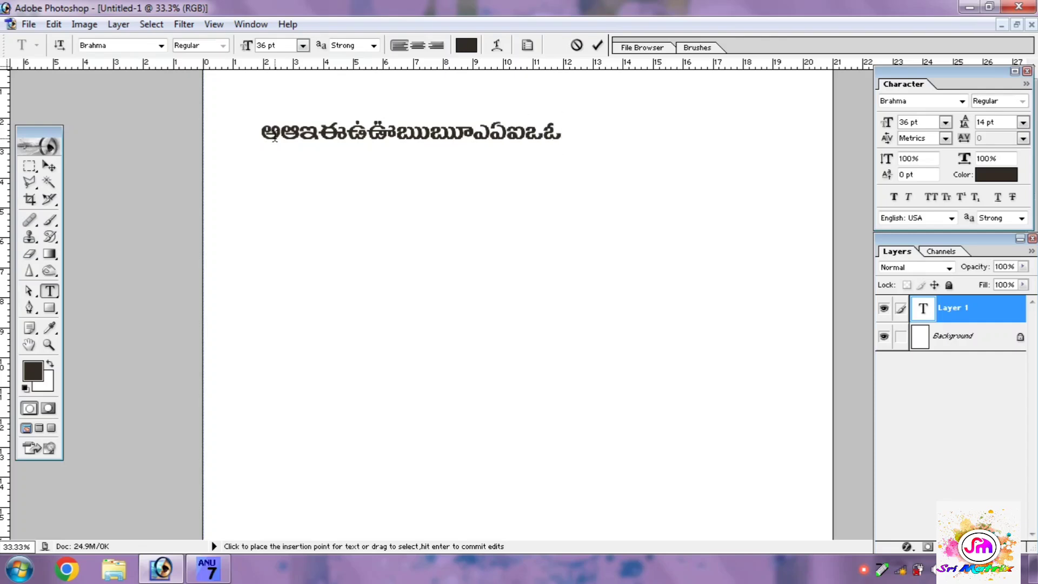
type("auaMa")
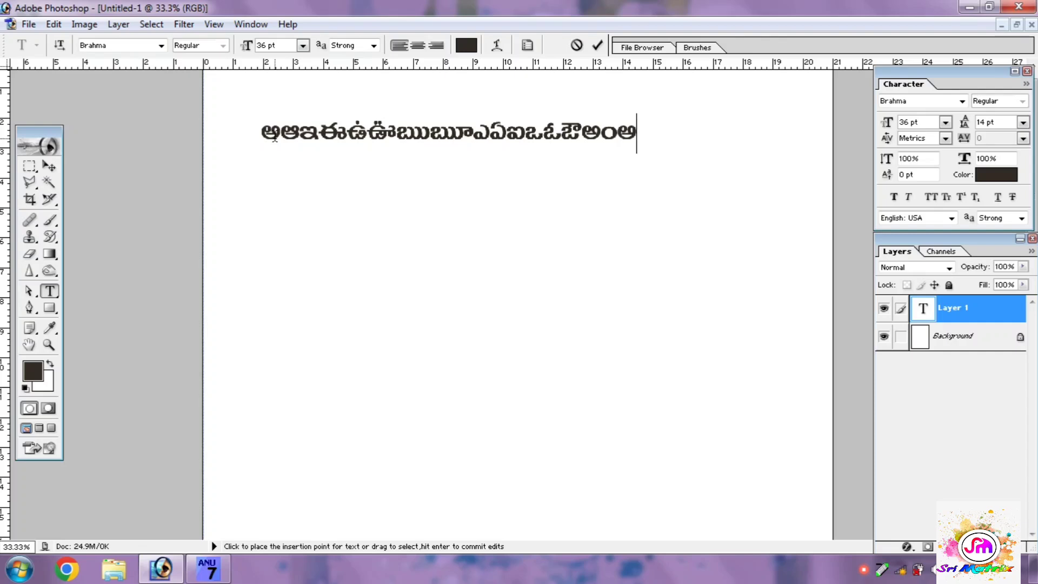
Step: Try adding the visarga ః directly after the final అ, and delete the inserted character
type("ః")
left_click_drag(657, 130, 642, 128)
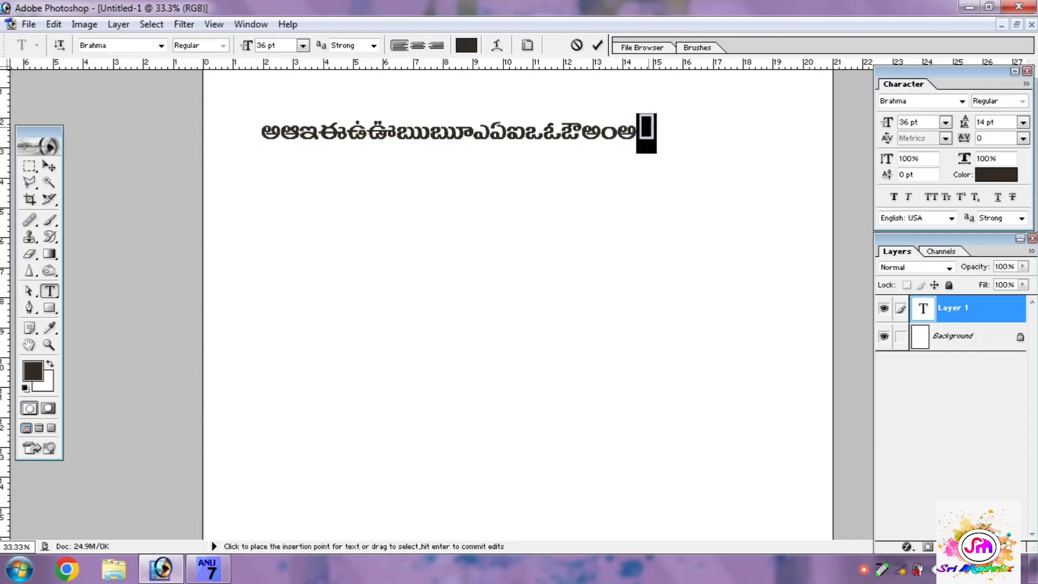
left_click(653, 130)
left_click_drag(653, 130, 644, 124)
key("BackSpace")
Step: Switch to Microsoft Office Word 2007 and set the font of the blank document to Brahma
key("super+r")
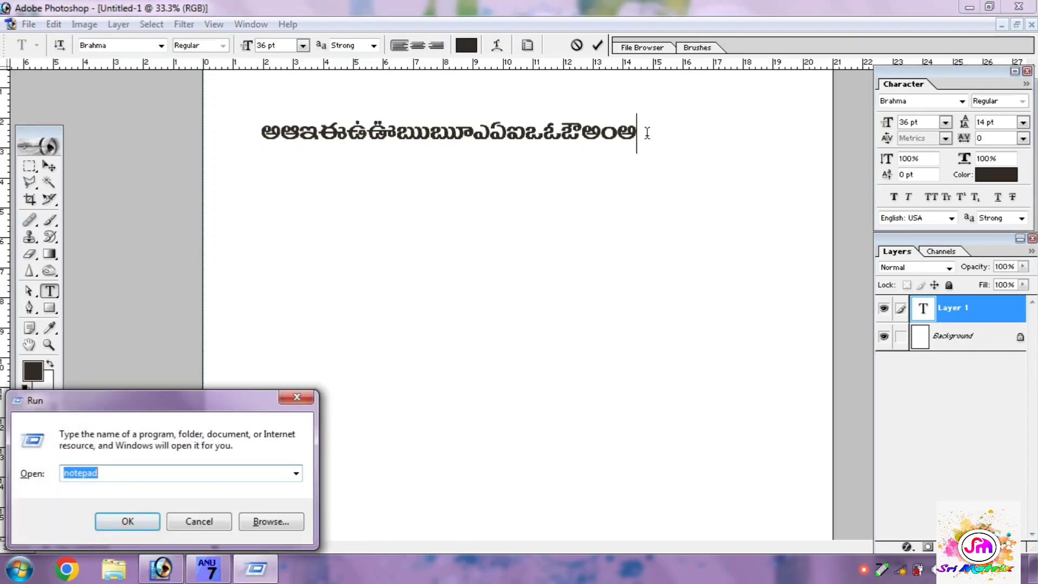
left_click(296, 399)
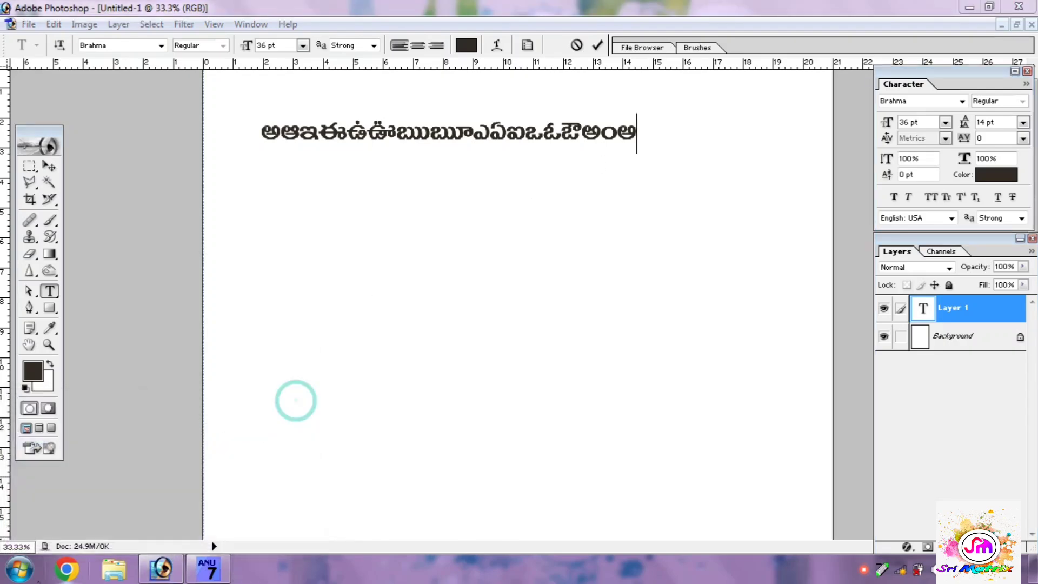
key("super")
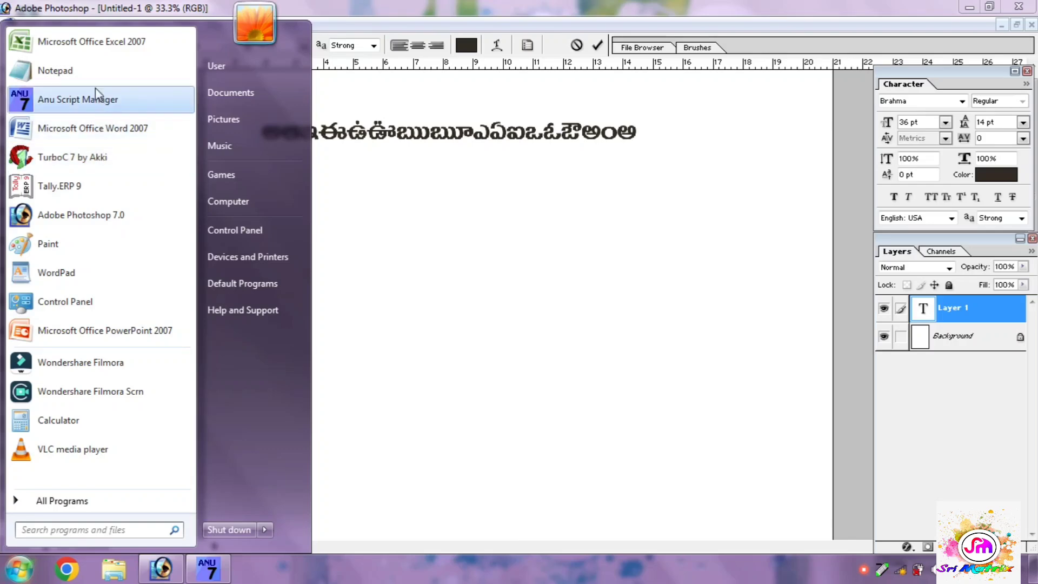
left_click(93, 129)
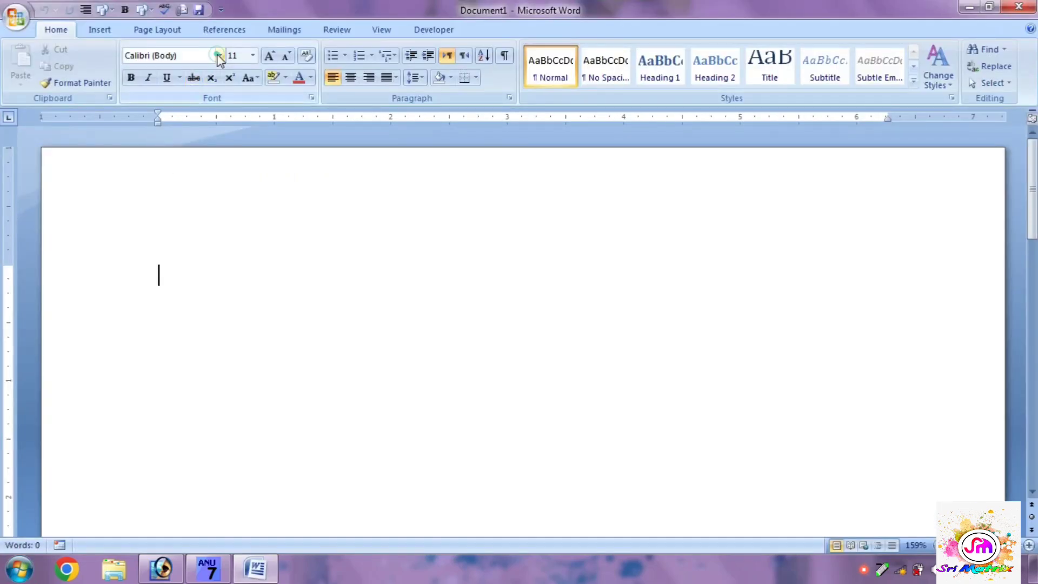
left_click(219, 56)
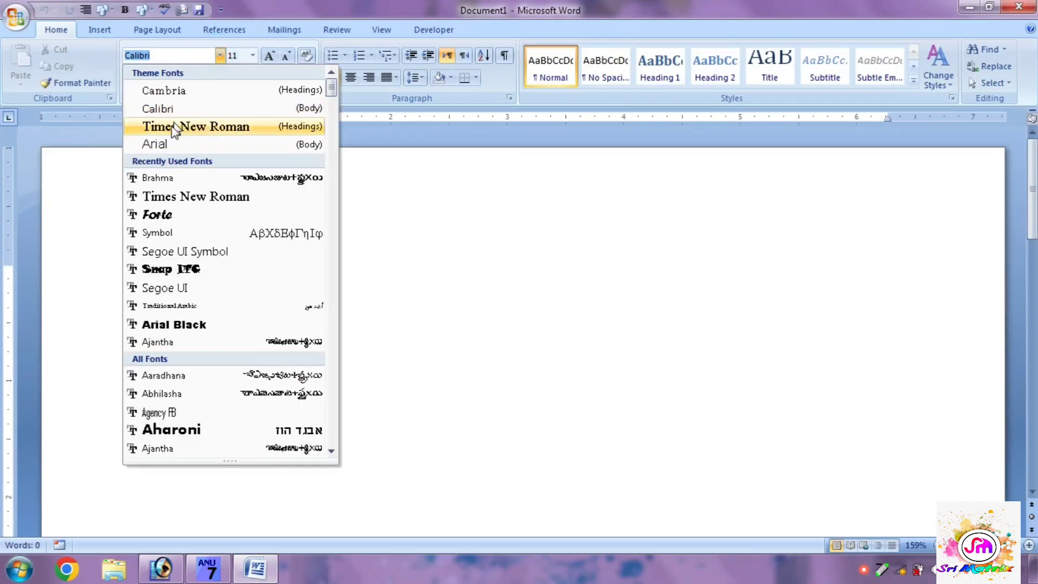
left_click(174, 177)
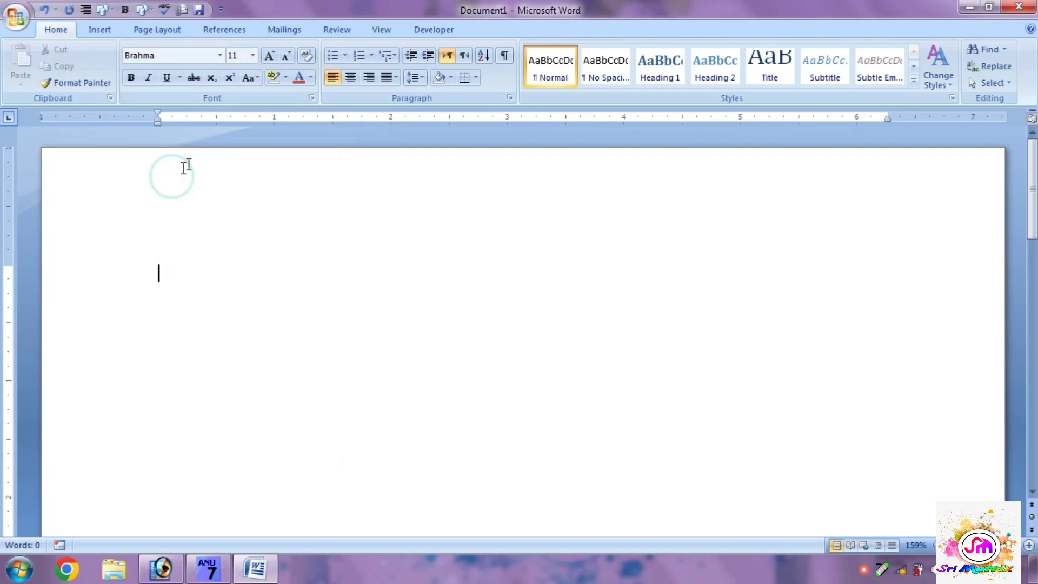
Step: Enter the visarga ః in the blank document, set its size to 26, and copy it
left_click(173, 274)
type("8")
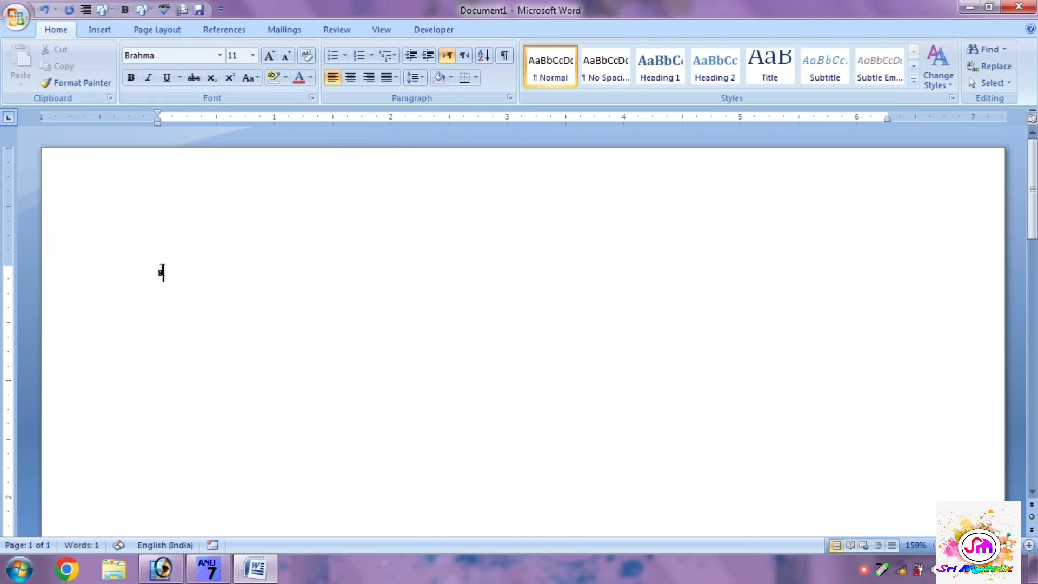
double_click(161, 273)
left_click(252, 55)
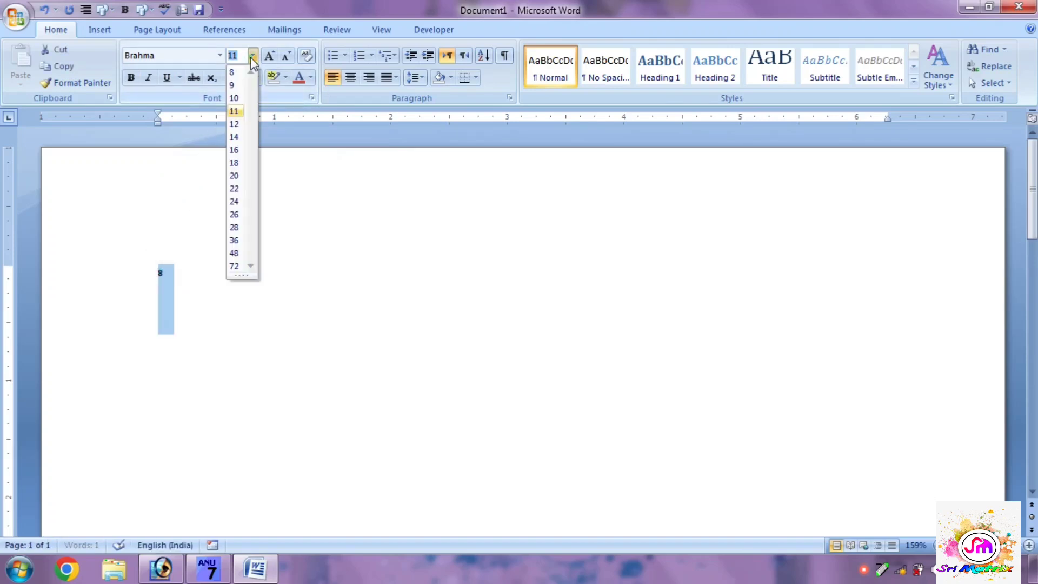
left_click(234, 214)
left_click(178, 288)
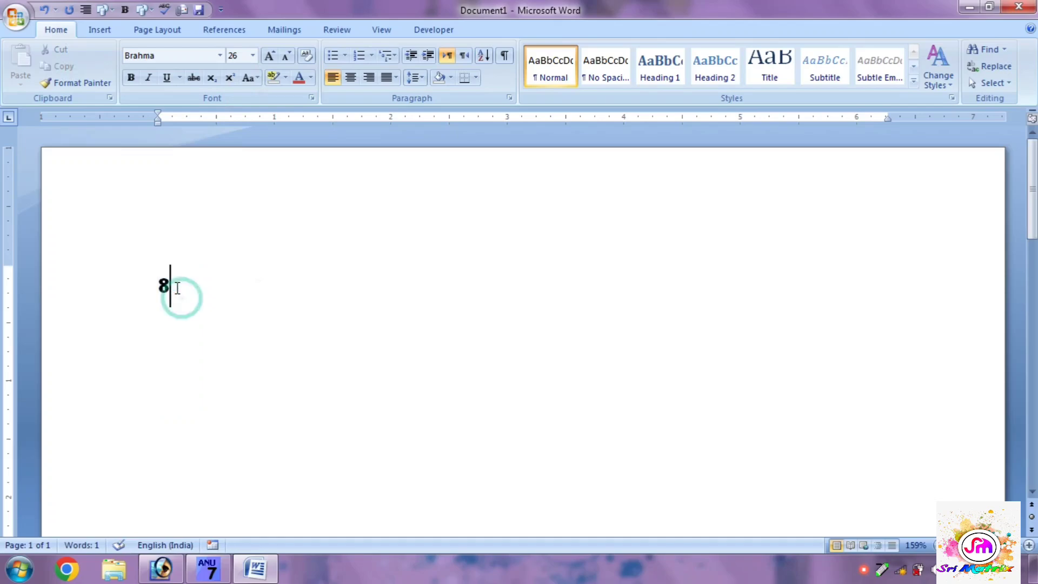
double_click(178, 288)
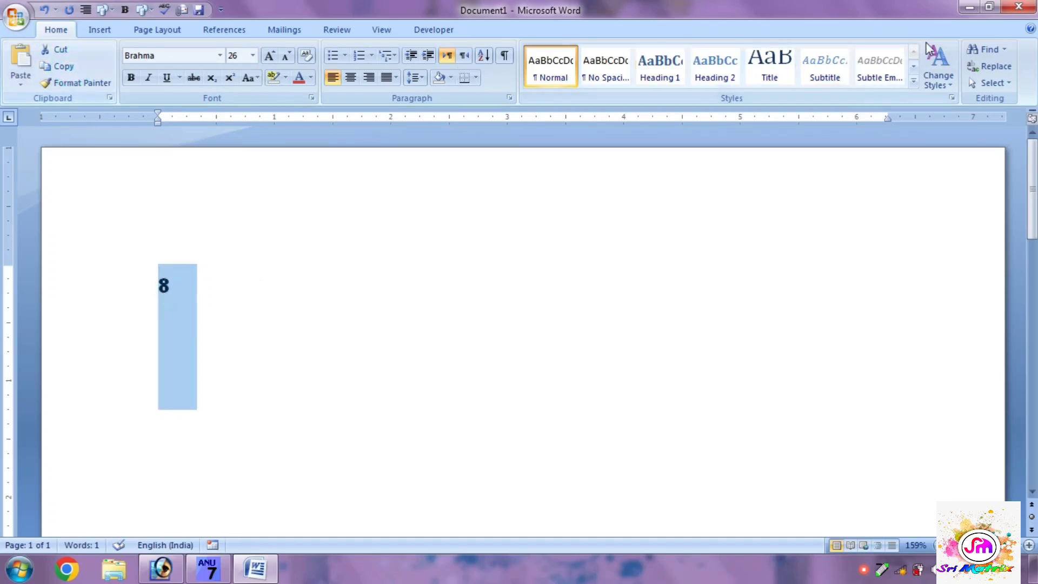
Step: Close the Word document without saving and paste the copied visarga after the final అ in the Photoshop text layer
left_click(1019, 7)
left_click(508, 324)
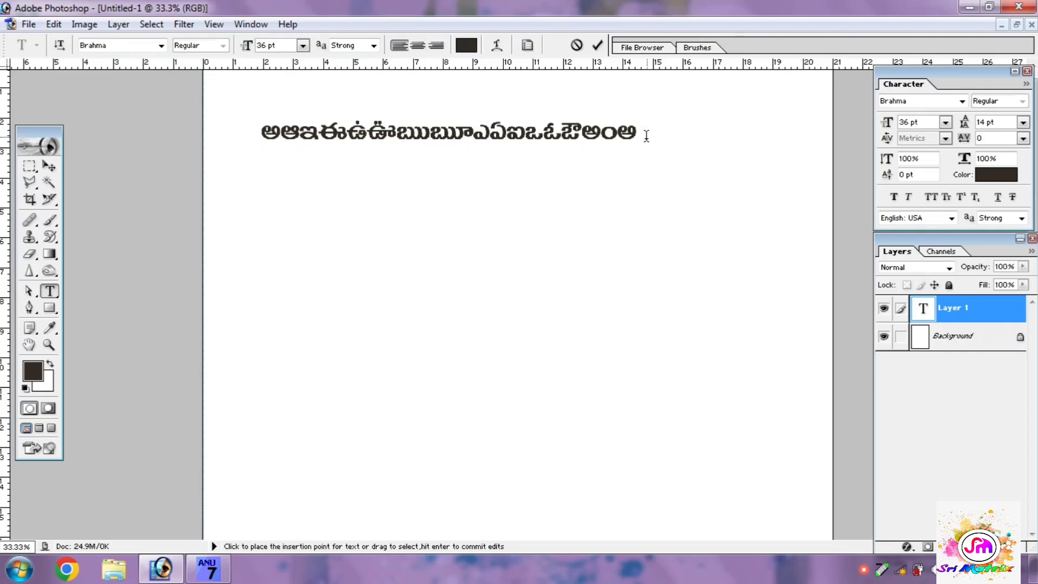
left_click(640, 139)
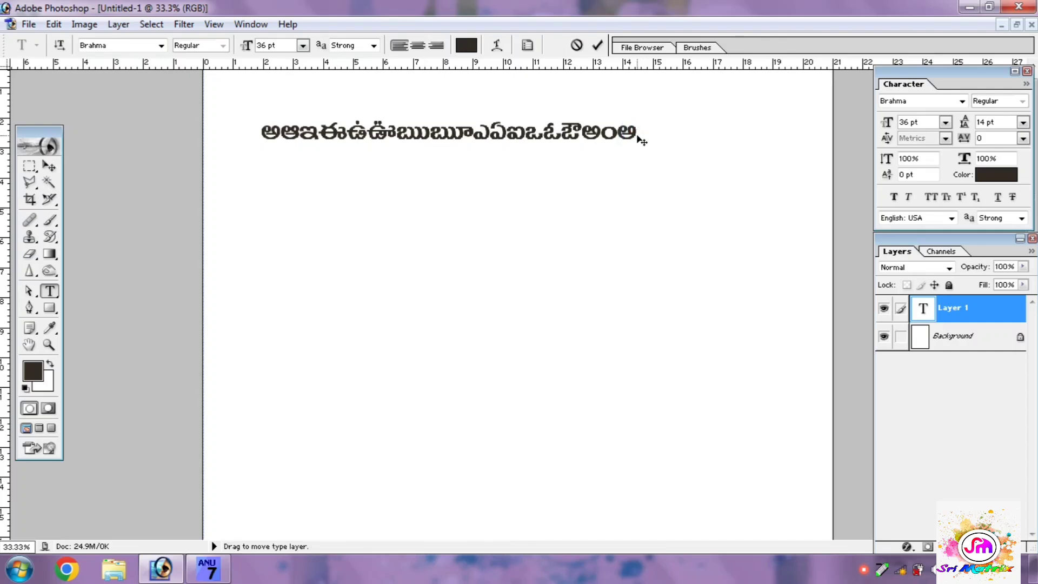
right_click(638, 137)
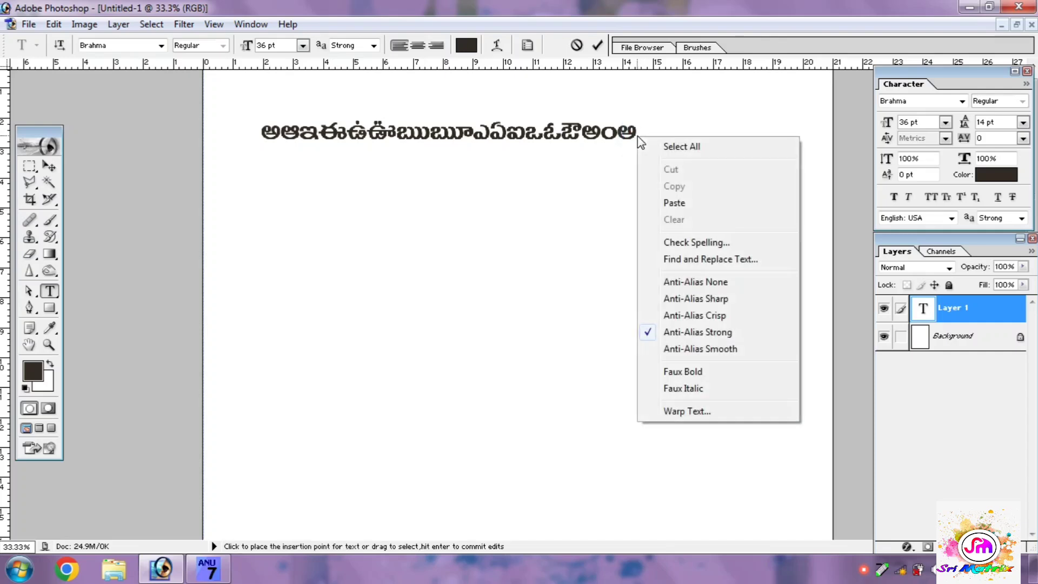
left_click(672, 204)
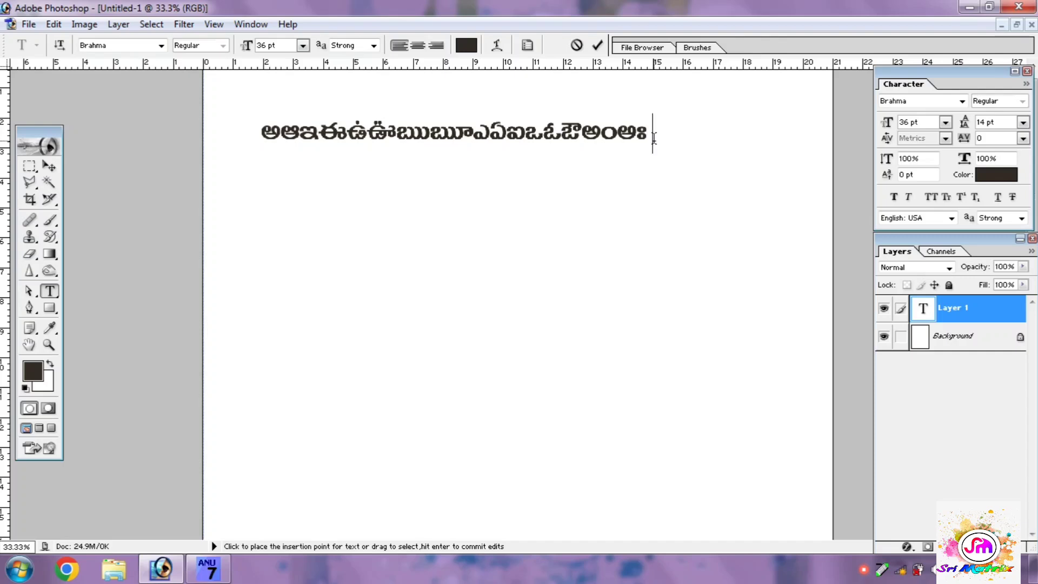
Step: Append the sample words కవిత కౌసల్య రామకృష్ణ after the vowels on the same line
type("కవిత క")
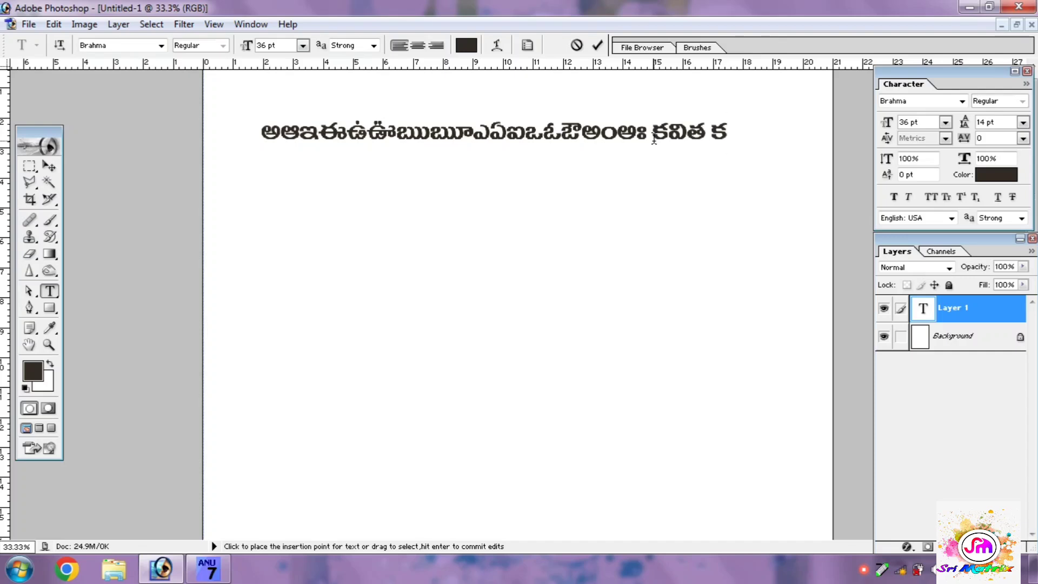
type("ౌసల")
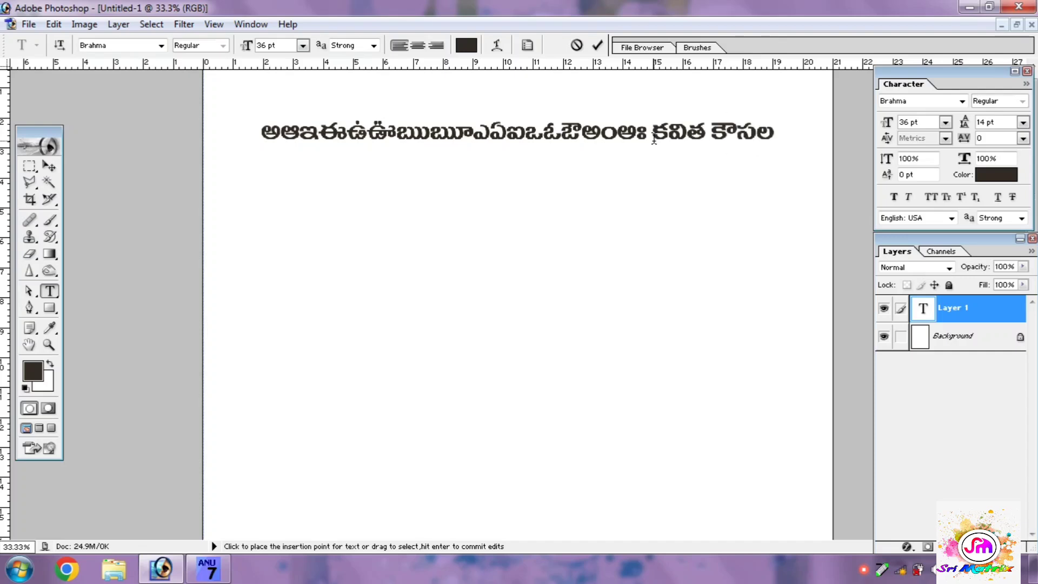
type("్య రామ")
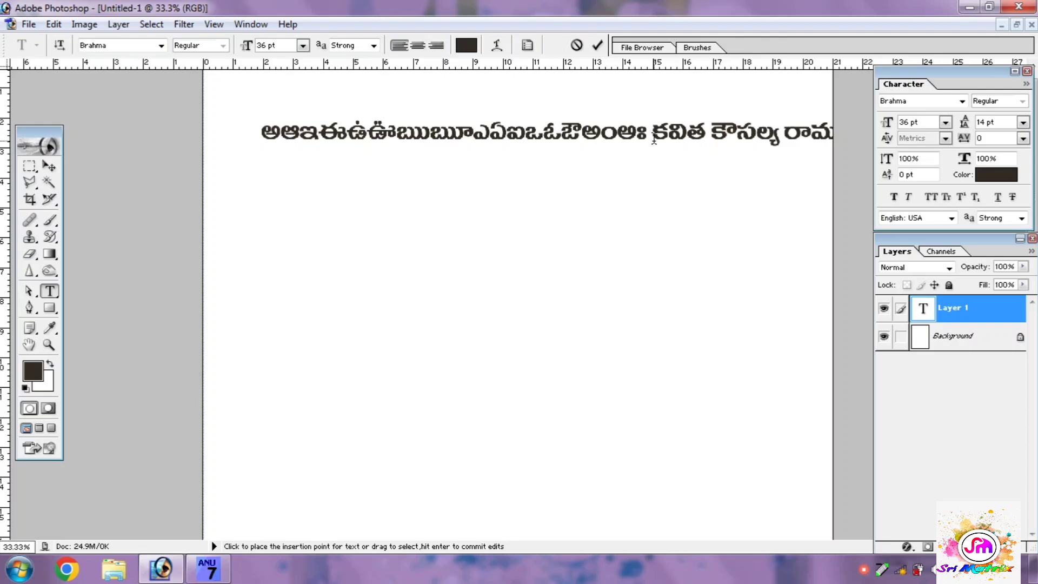
Step: Break the line before రామకృష్ణ so that the word sits on a second line
left_click(653, 140)
key("Left")
key("Left")
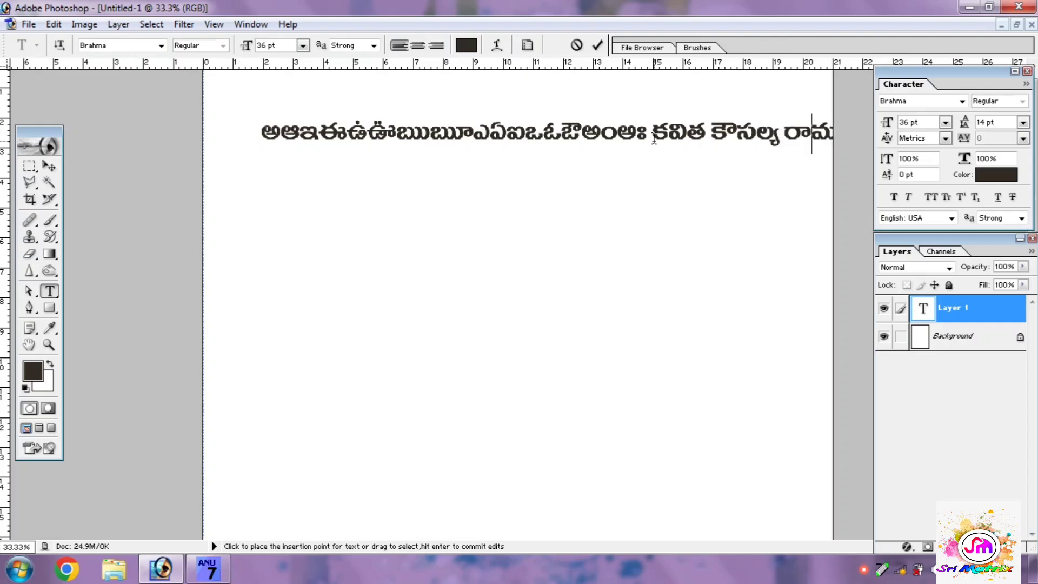
key("Return")
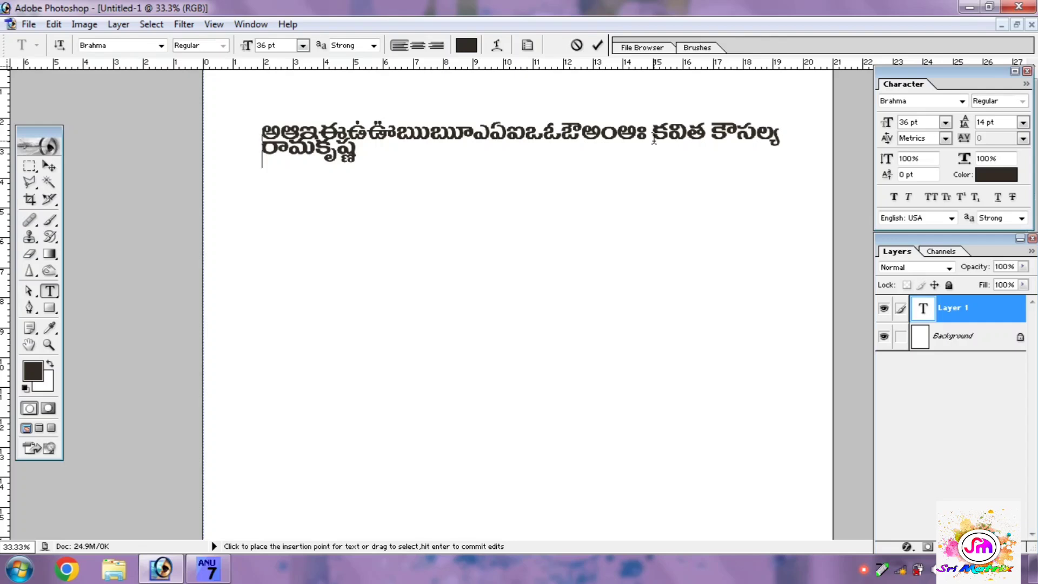
Step: Add రాముడు and లలిత on separate lines below రామకృష్ణ
key("Right")
key("Right")
key("Right")
key("Right")
key("Return")
key("BackSpace")
key("Return")
type("రాముడే ")
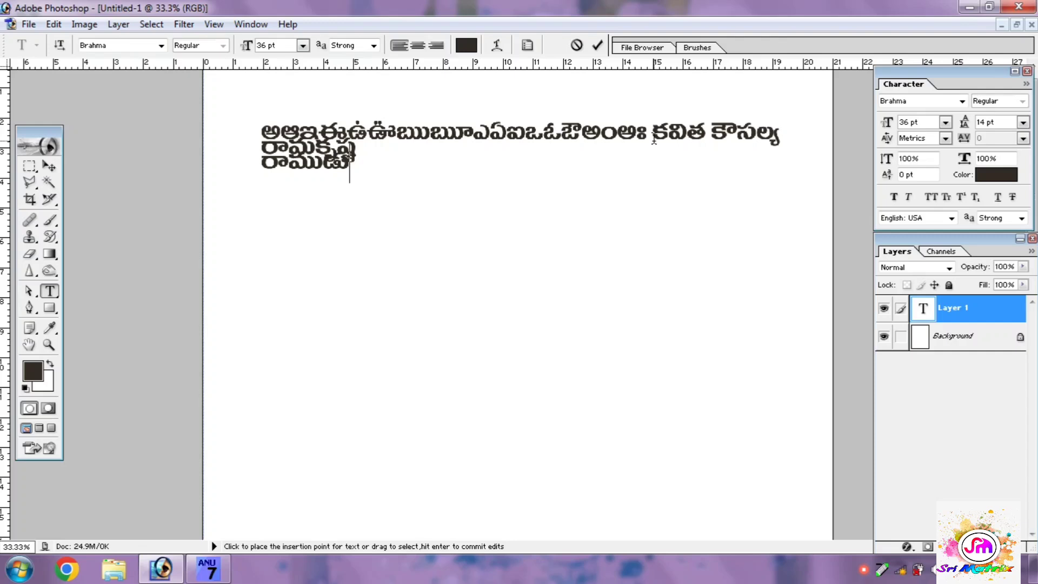
type("లలిత")
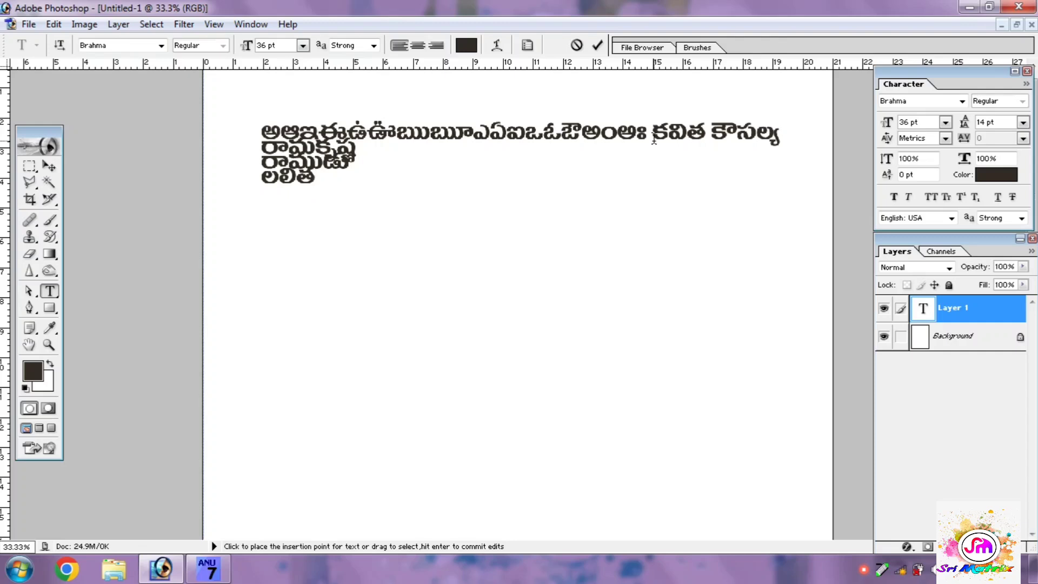
Step: Commit the text and shift its layer slightly up and left on the page with the Move tool
left_click(49, 166)
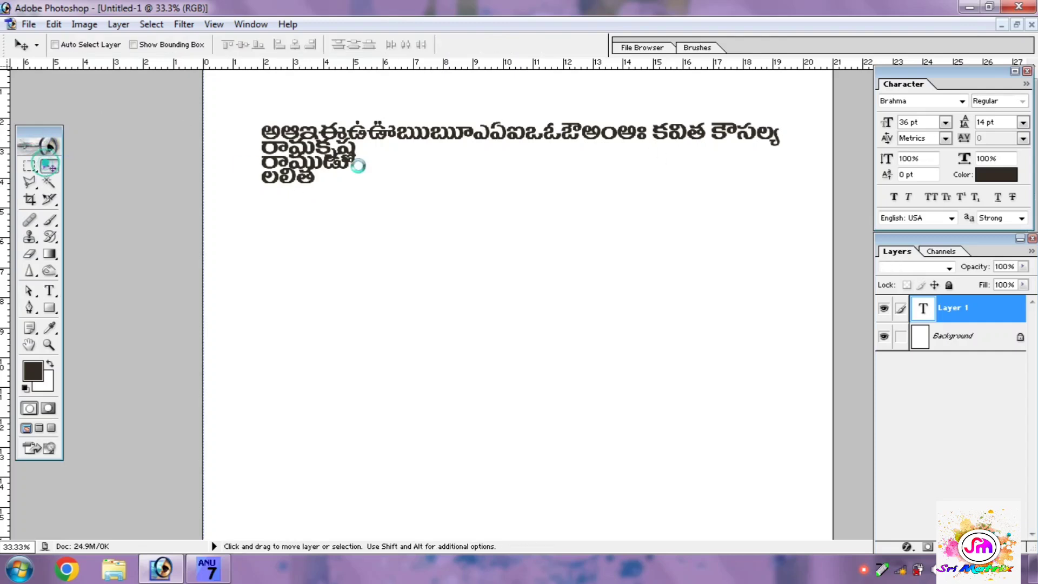
mouse_move(345, 139)
left_mouse_down()
mouse_move(327, 120)
mouse_move(339, 119)
left_mouse_up()
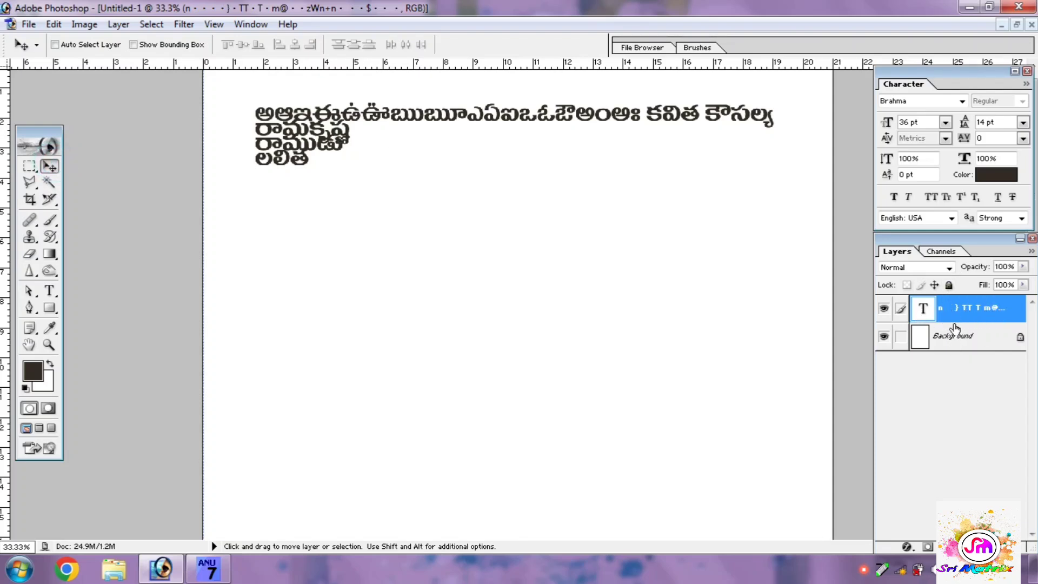
left_click_drag(323, 142, 301, 142)
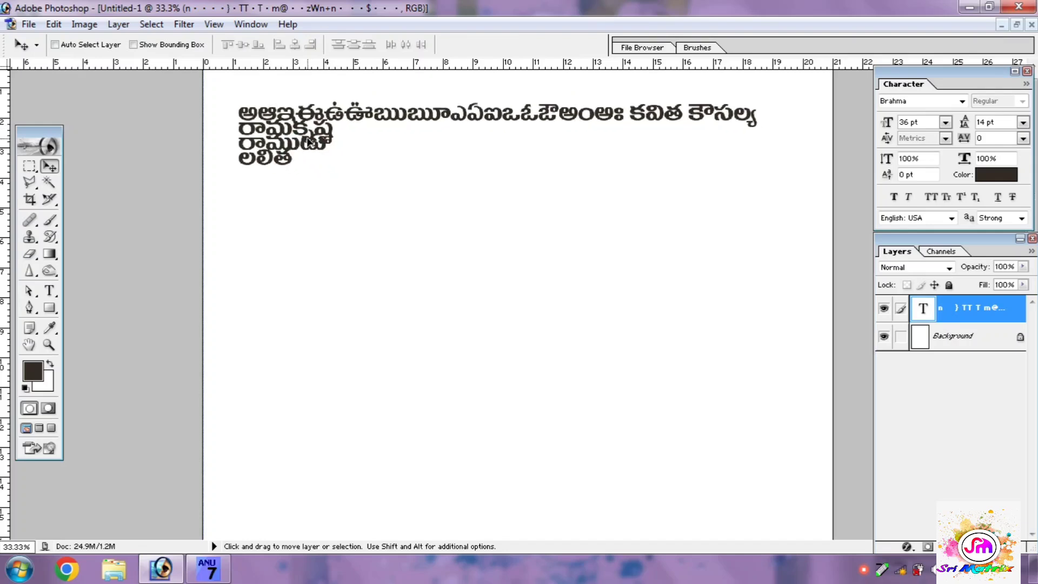
Step: Add a separate horizontal text layer below the existing text with రాముడు and సీత on two lines, and commit it
left_click(53, 293)
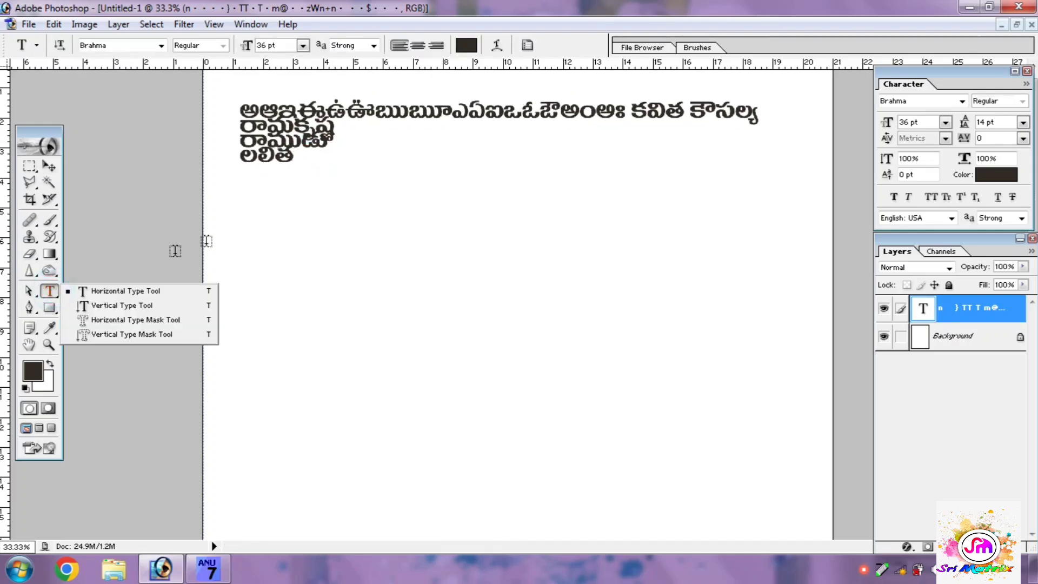
left_click(251, 206)
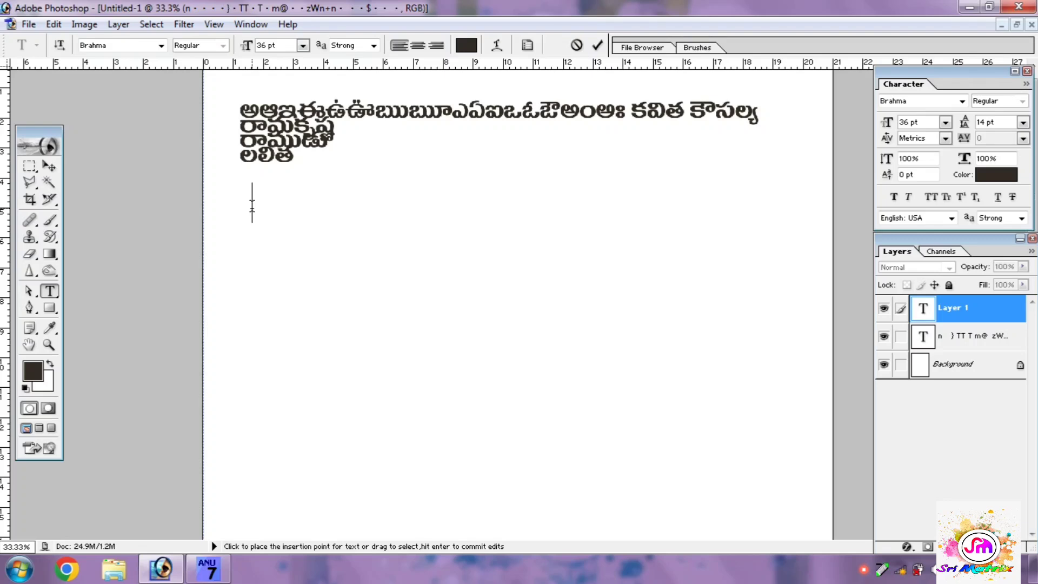
type("రాముడు")
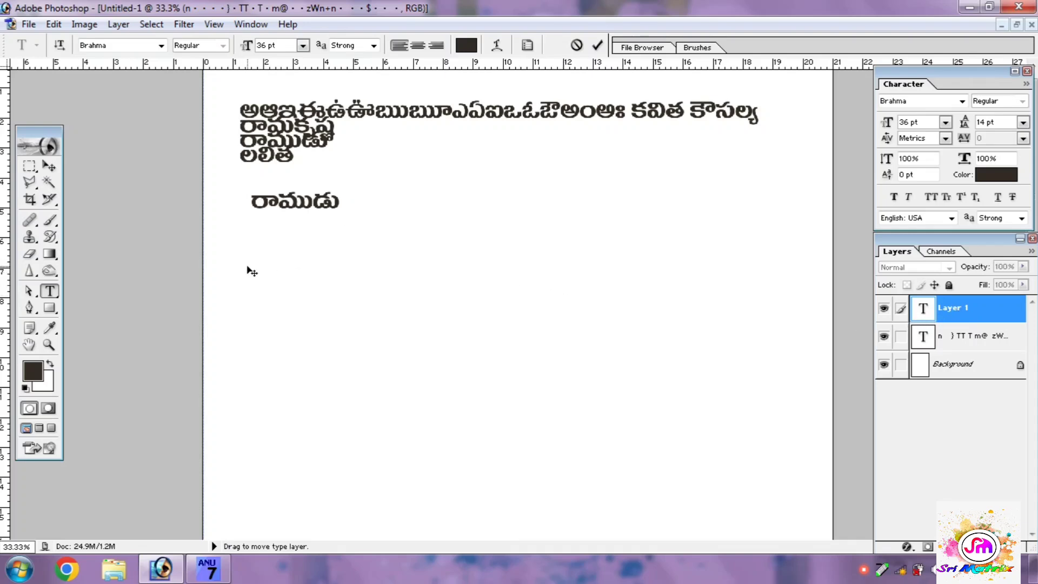
key("Return")
type("సత")
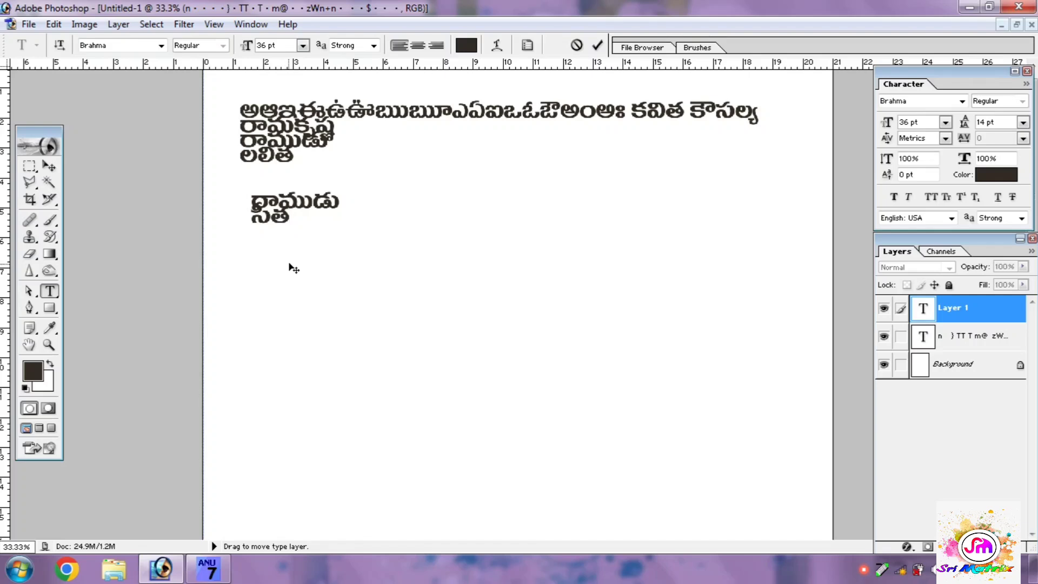
left_click(50, 166)
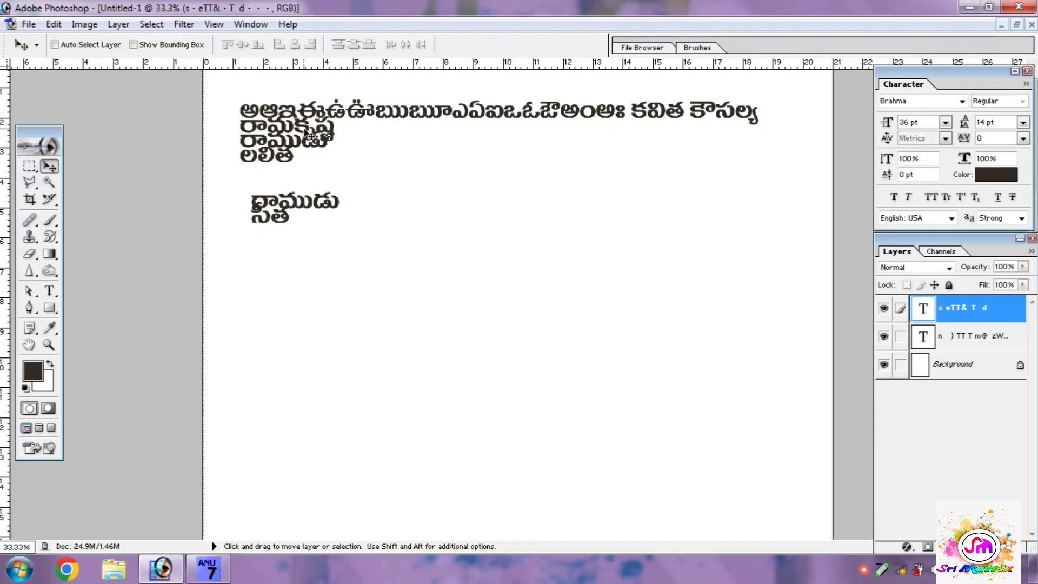
Step: Set the leading of both the new రాముడు/సీత text layer and the original vowels text layer to 36 pt
left_click(1023, 124)
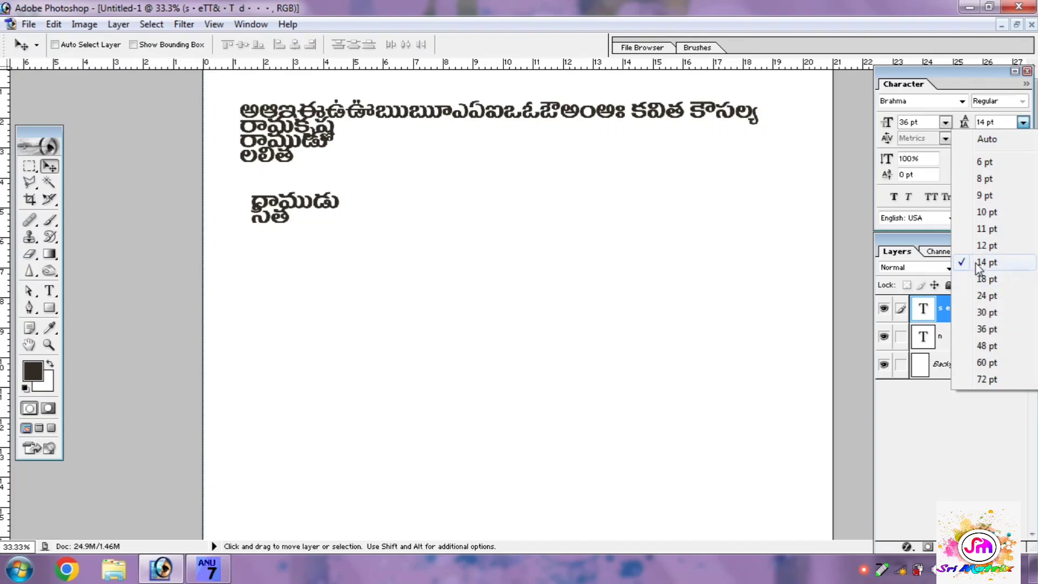
left_click(985, 329)
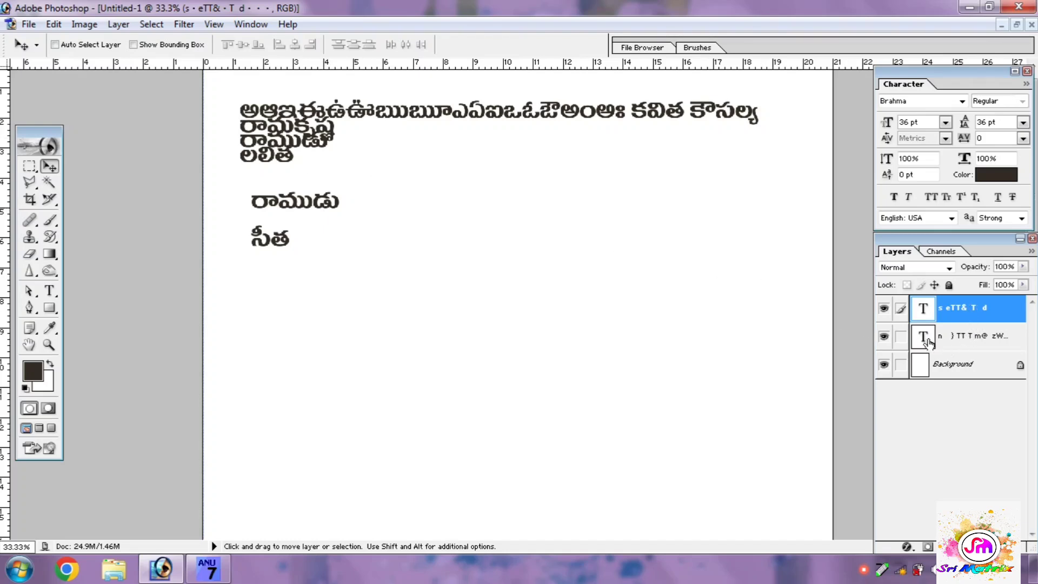
left_click(962, 341)
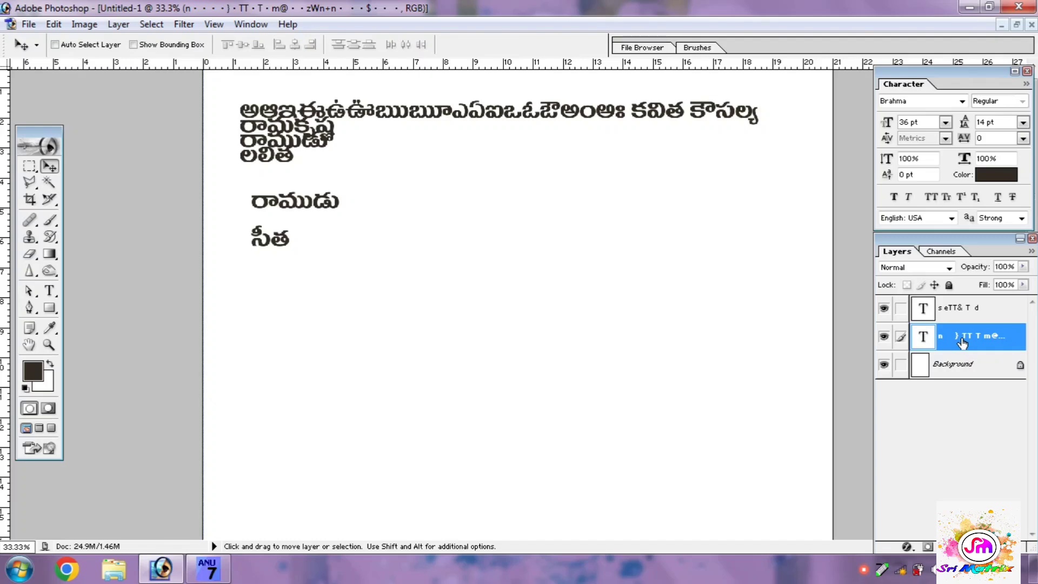
left_click(1023, 123)
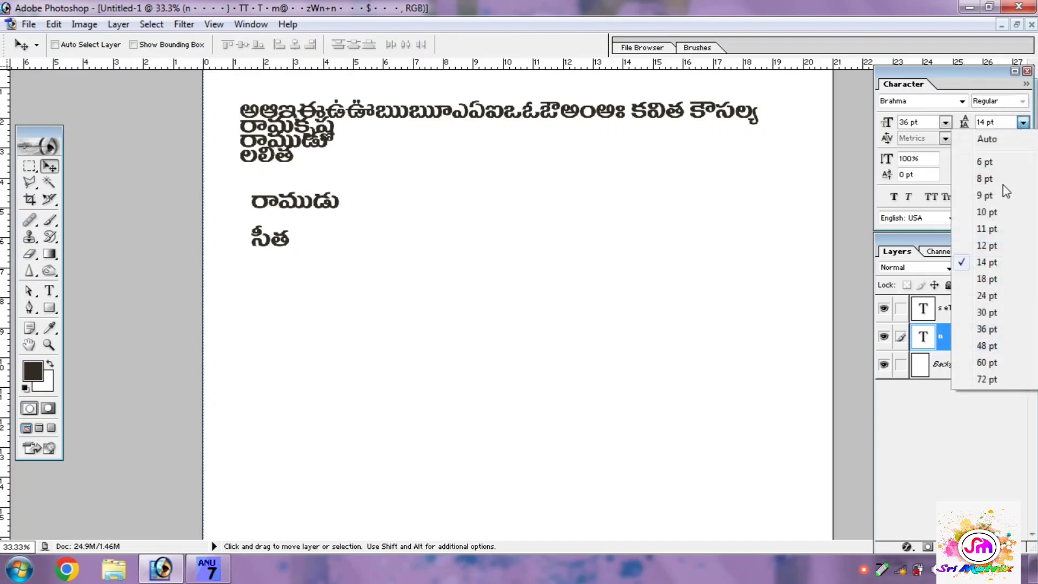
left_click(985, 329)
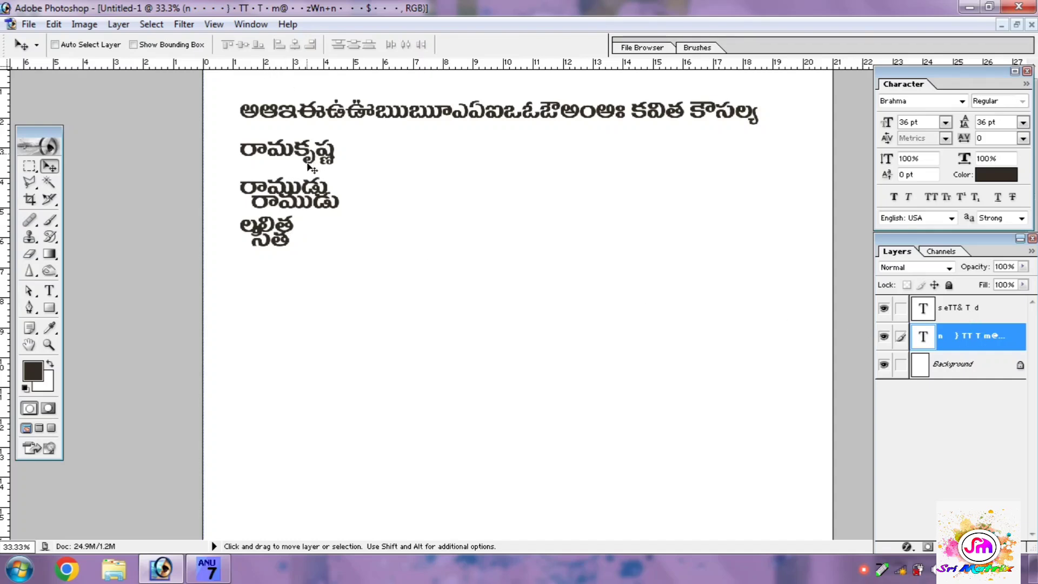
Step: Move the రాముడు/సీత text layer down and to the right, clear of the lines of the original text
left_click(956, 321)
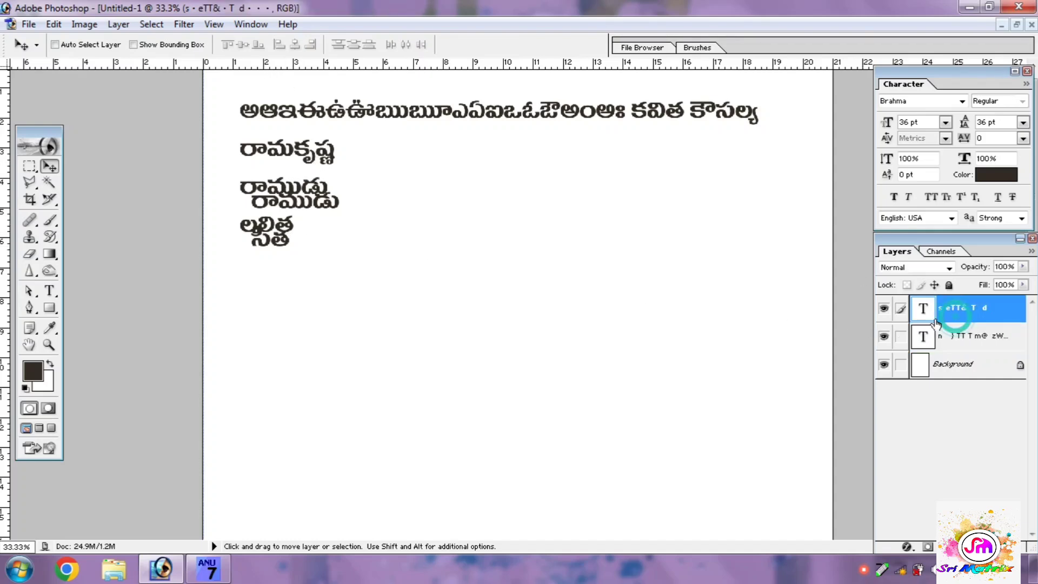
left_click_drag(331, 201, 422, 263)
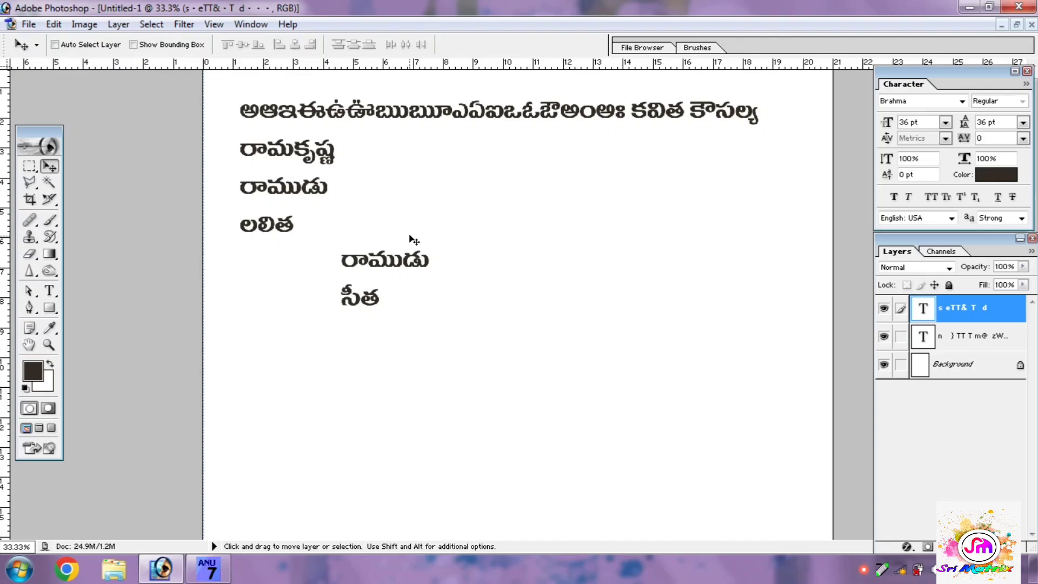
Step: Close Photoshop without saving the Untitled-1 document and return to the desktop
left_click(1021, 7)
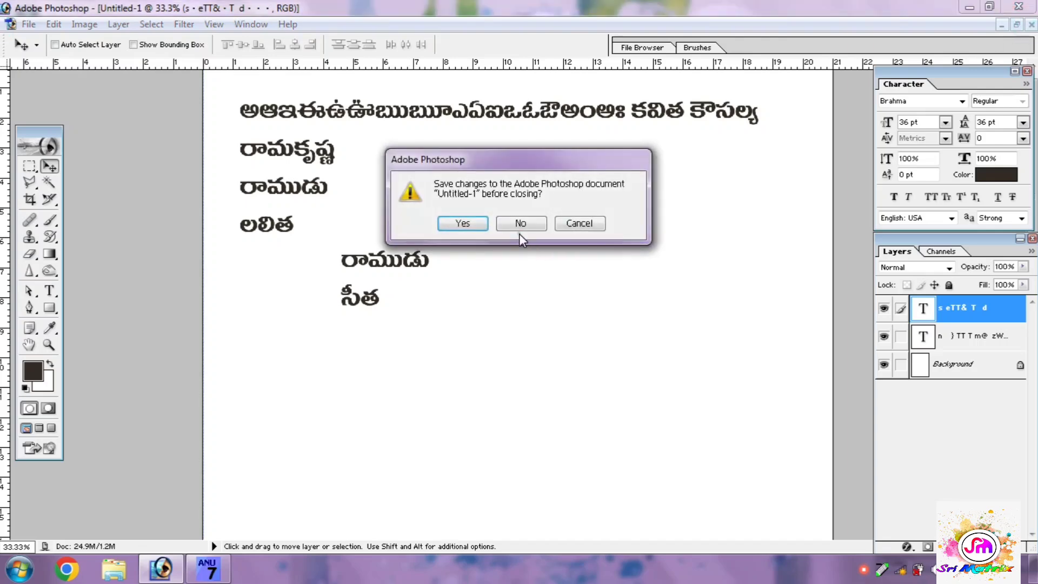
left_click(519, 236)
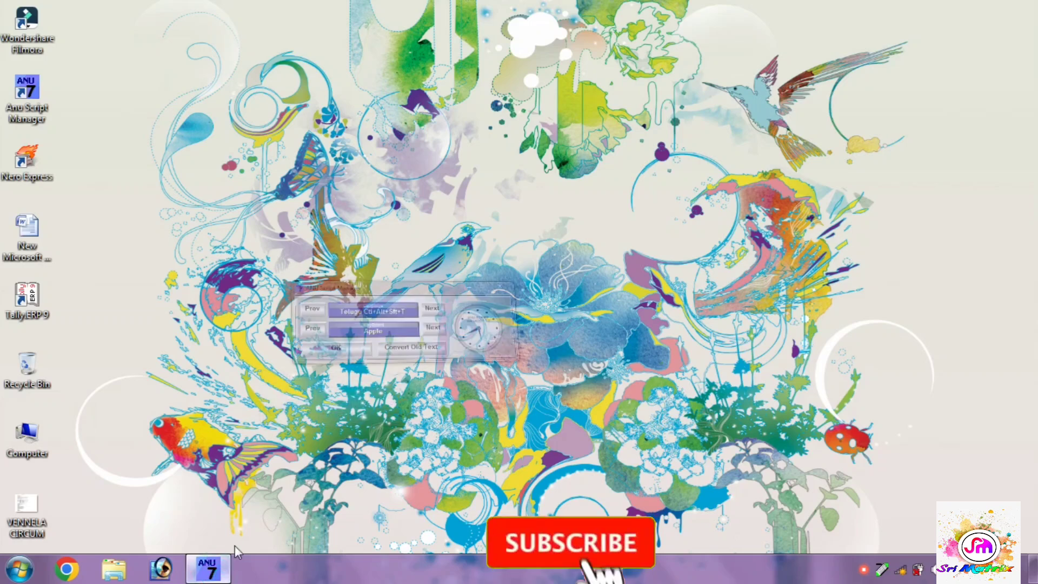
left_click(661, 142)
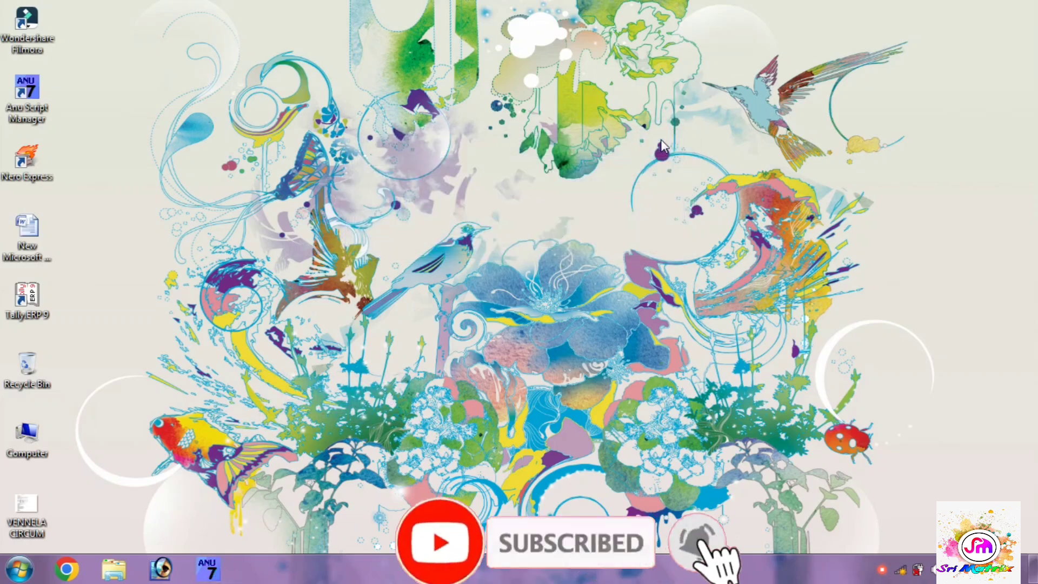